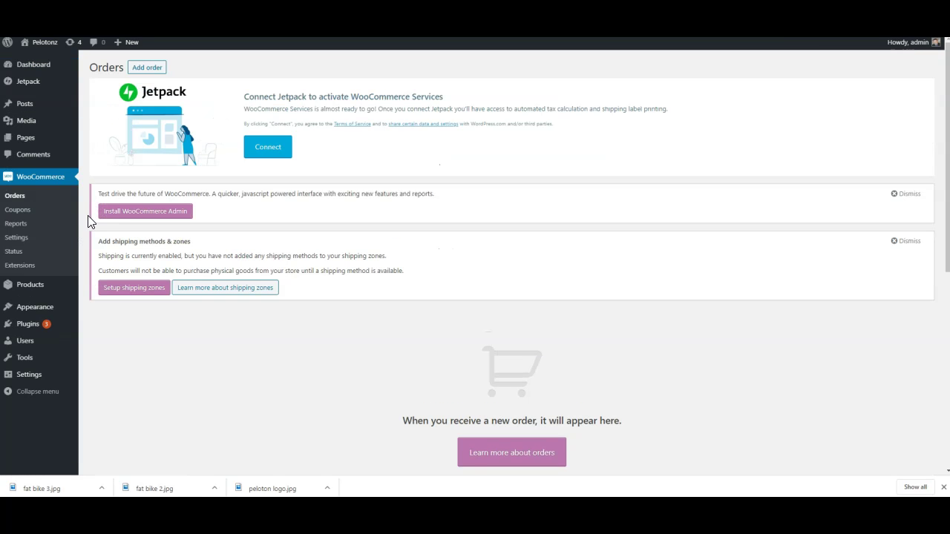
Step: Review the WooCommerce general settings, from the store address to the currency options
{"action": "left_click", "coordinate": [33, 239]}
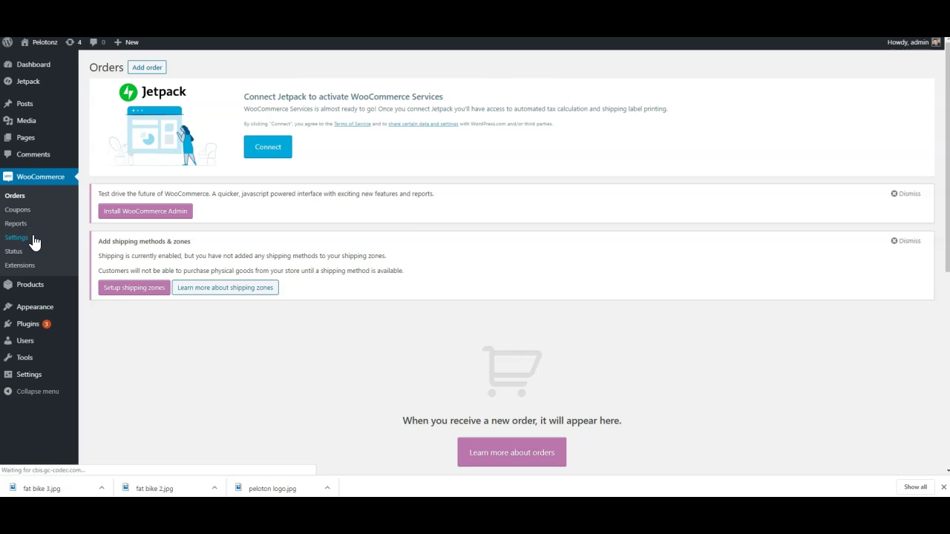
{"action": "scroll", "coordinate": [389, 252], "scroll_direction": "down", "scroll_amount": 5}
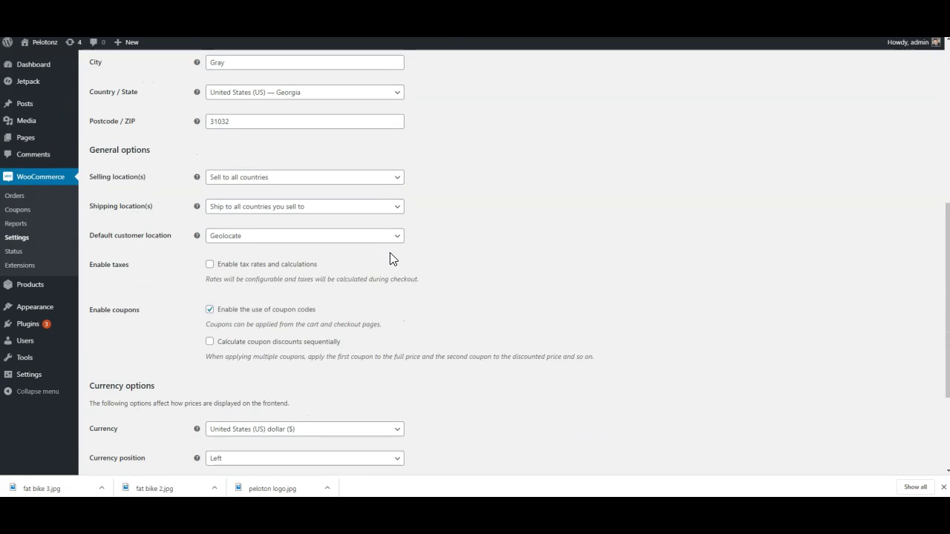
{"action": "scroll", "coordinate": [389, 253], "scroll_direction": "down", "scroll_amount": 3}
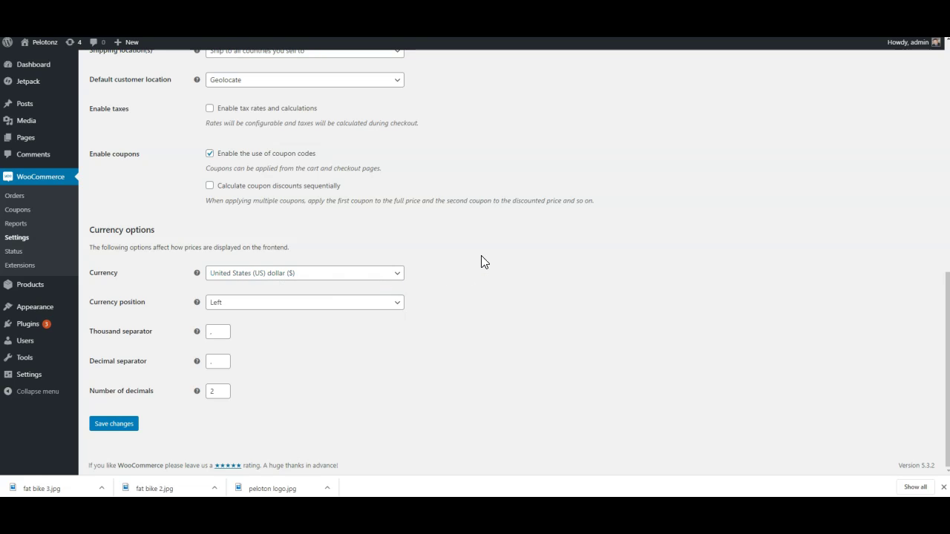
{"action": "scroll", "coordinate": [484, 261], "scroll_direction": "up", "scroll_amount": 1}
{"action": "scroll", "coordinate": [508, 242], "scroll_direction": "up", "scroll_amount": 8}
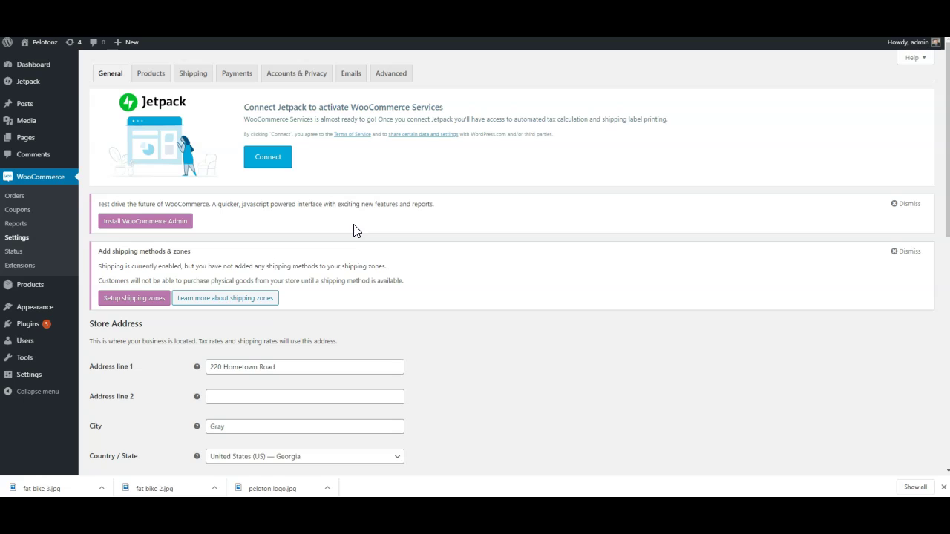
Step: Open the existing Test Product for editing and retitle it "Fat Bike Pelaton"
{"action": "left_click", "coordinate": [31, 286]}
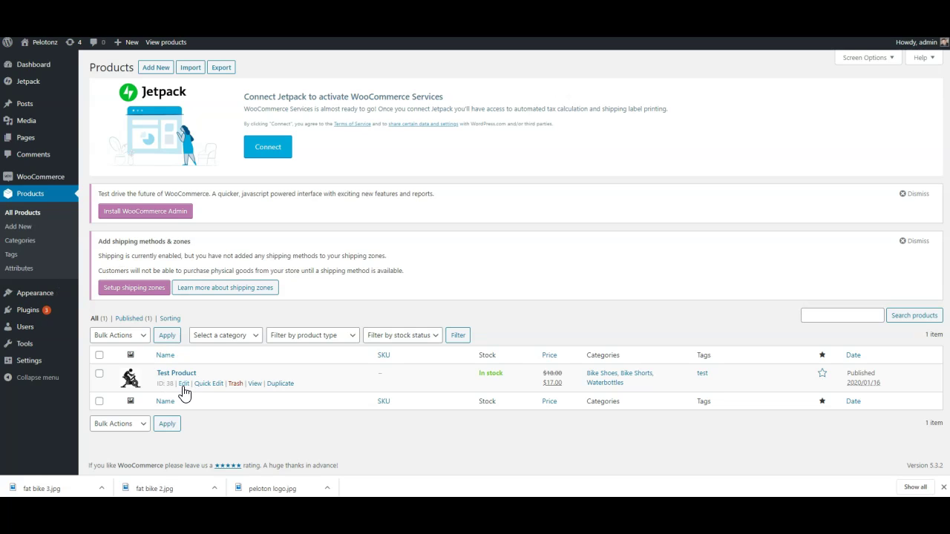
{"action": "left_click", "coordinate": [182, 385]}
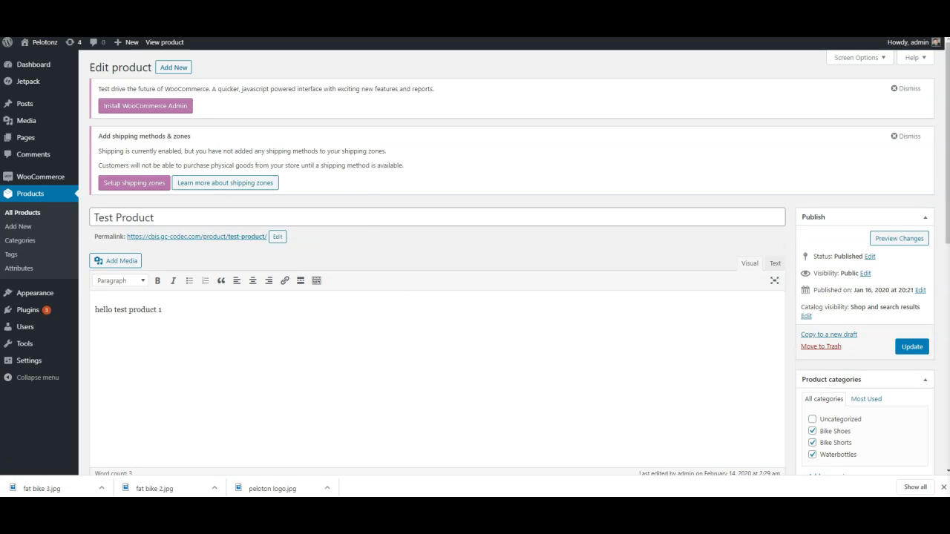
{"action": "left_click_drag", "start_coordinate": [163, 215], "coordinate": [84, 214]}
{"action": "type", "text": "Fat Bike Pelaton"}
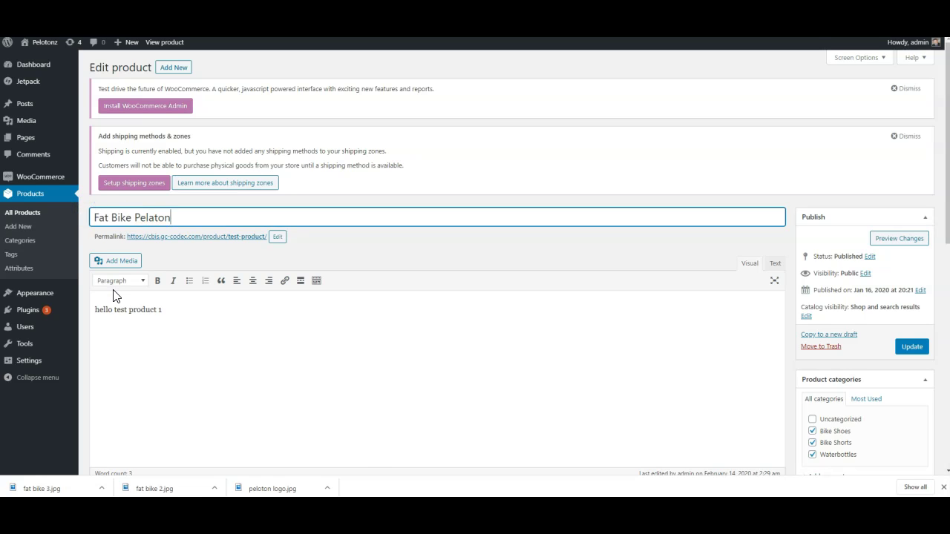
{"action": "left_click", "coordinate": [229, 315]}
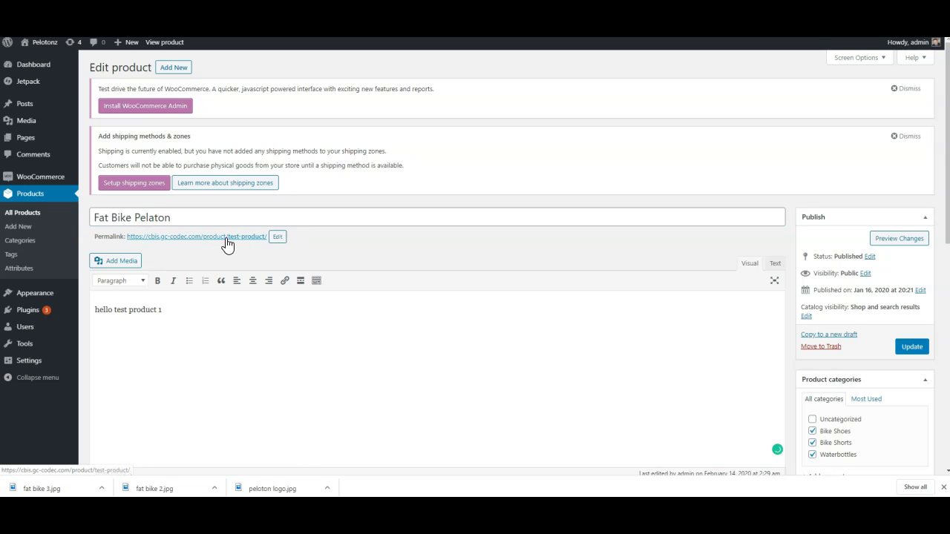
Step: Change the product's permalink slug to fat-bike-pelaton and clear the text of its main description
{"action": "left_click", "coordinate": [276, 238]}
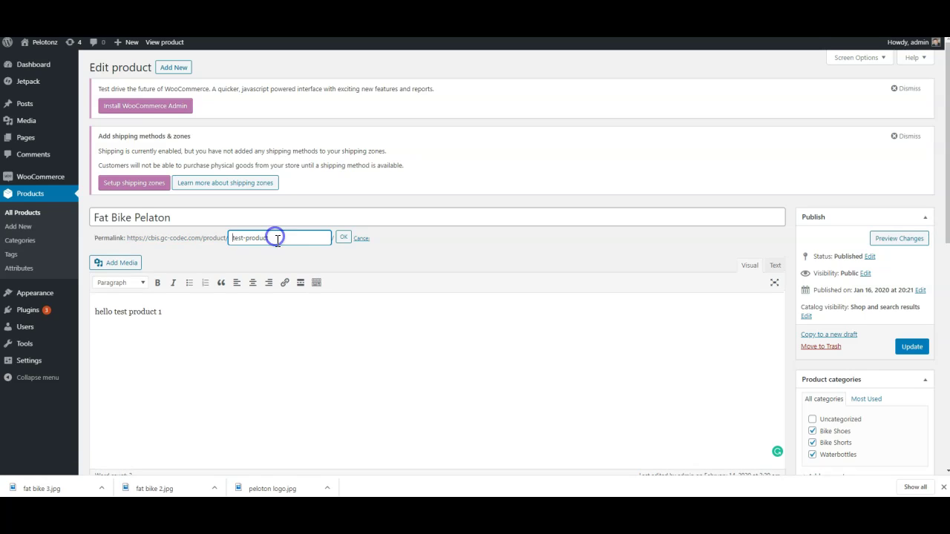
{"action": "left_click_drag", "start_coordinate": [289, 240], "coordinate": [234, 237]}
{"action": "key", "text": "BackSpace"}
{"action": "type", "text": "fat bike pelaton"}
{"action": "left_click", "coordinate": [343, 237]}
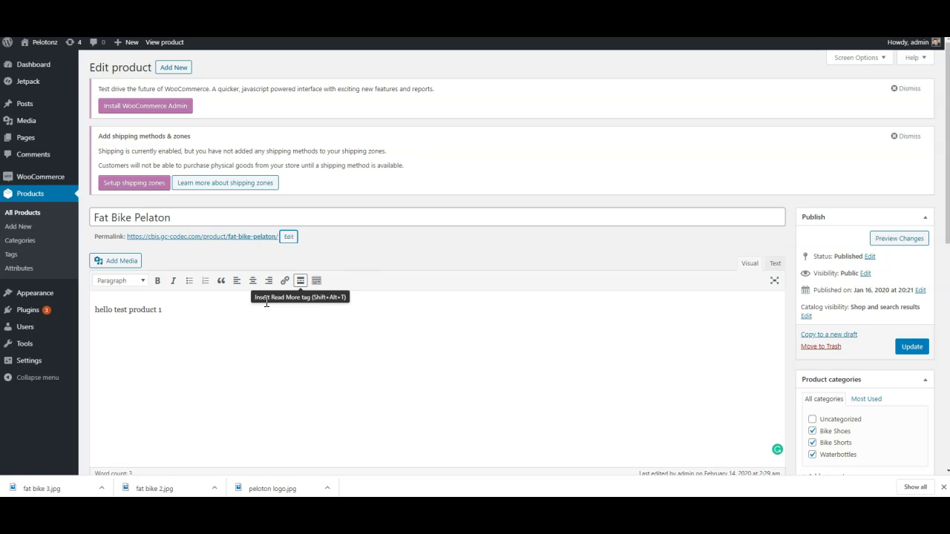
{"action": "left_click_drag", "start_coordinate": [195, 314], "coordinate": [82, 314]}
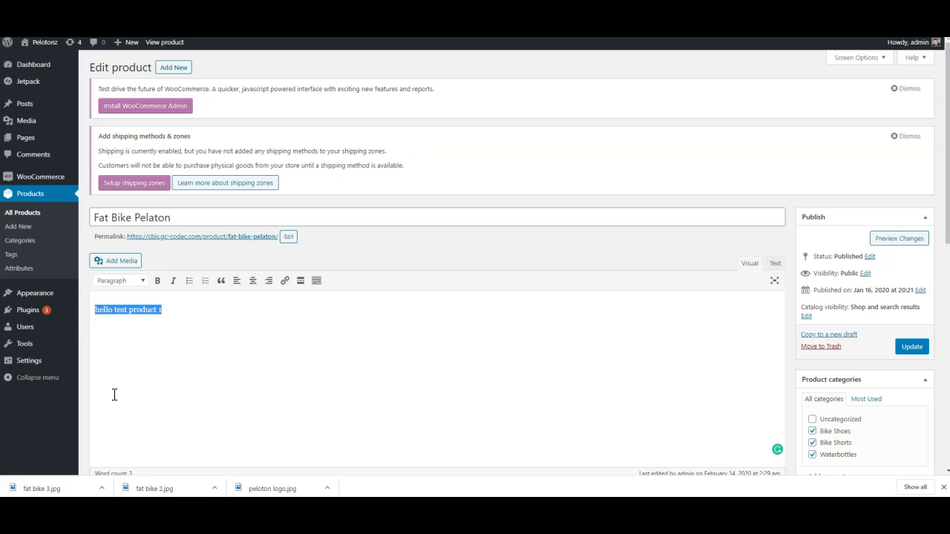
{"action": "key", "text": "BackSpace"}
Step: Set the product's regular price to 1800 and its sale price to 1600
{"action": "scroll", "coordinate": [123, 383], "scroll_direction": "down", "scroll_amount": 2}
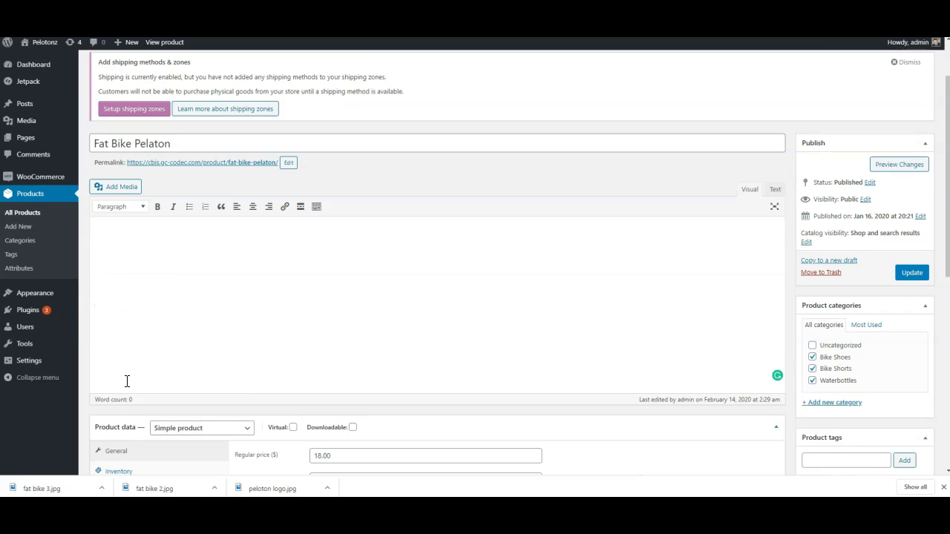
{"action": "scroll", "coordinate": [338, 328], "scroll_direction": "down", "scroll_amount": 2}
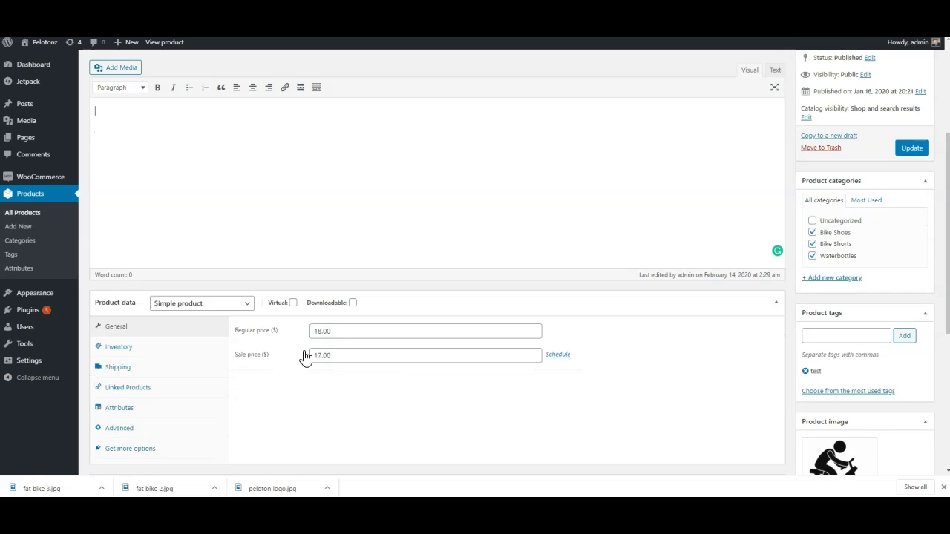
{"action": "double_click", "coordinate": [345, 332]}
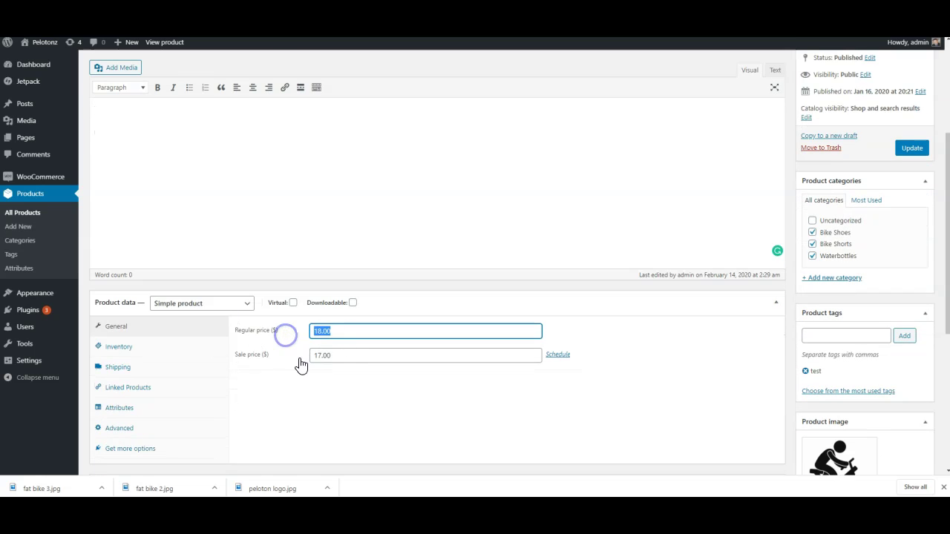
{"action": "type", "text": "1800"}
{"action": "left_click", "coordinate": [330, 359]}
{"action": "double_click", "coordinate": [343, 357]}
{"action": "type", "text": "16"}
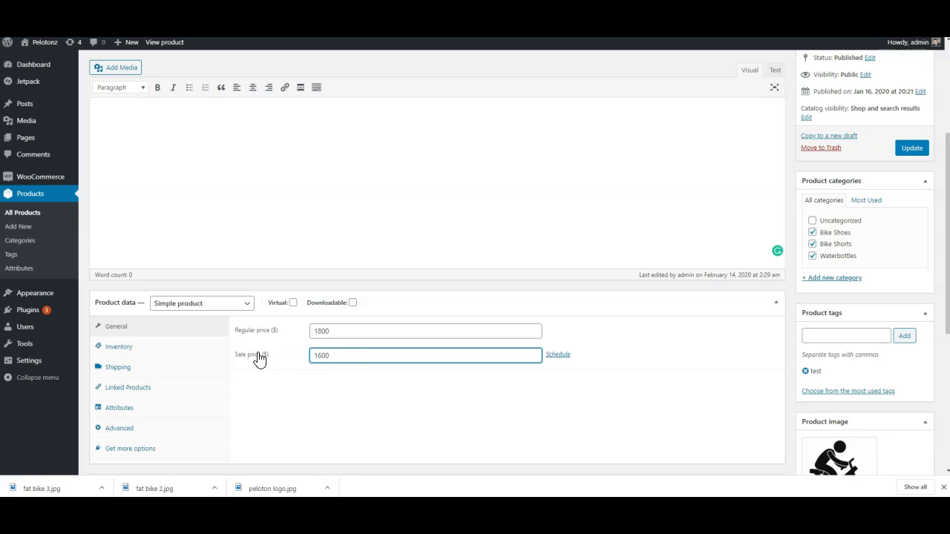
{"action": "left_click", "coordinate": [530, 201]}
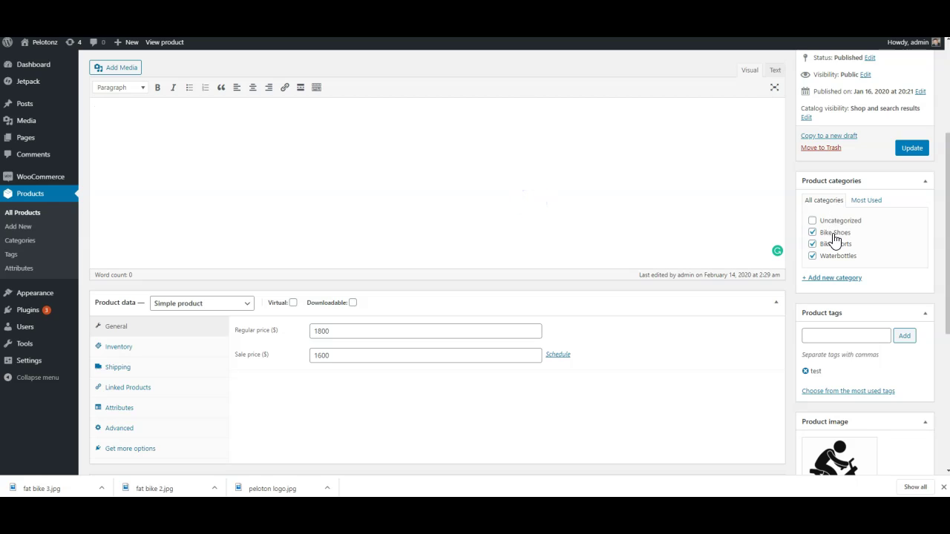
Step: Remove the product from the Bike Shorts and Waterbottles categories and add the product tag "bike"
{"action": "left_click", "coordinate": [812, 243]}
{"action": "left_click", "coordinate": [812, 255]}
{"action": "scroll", "coordinate": [632, 206], "scroll_direction": "down", "scroll_amount": 2}
{"action": "left_click", "coordinate": [846, 236]}
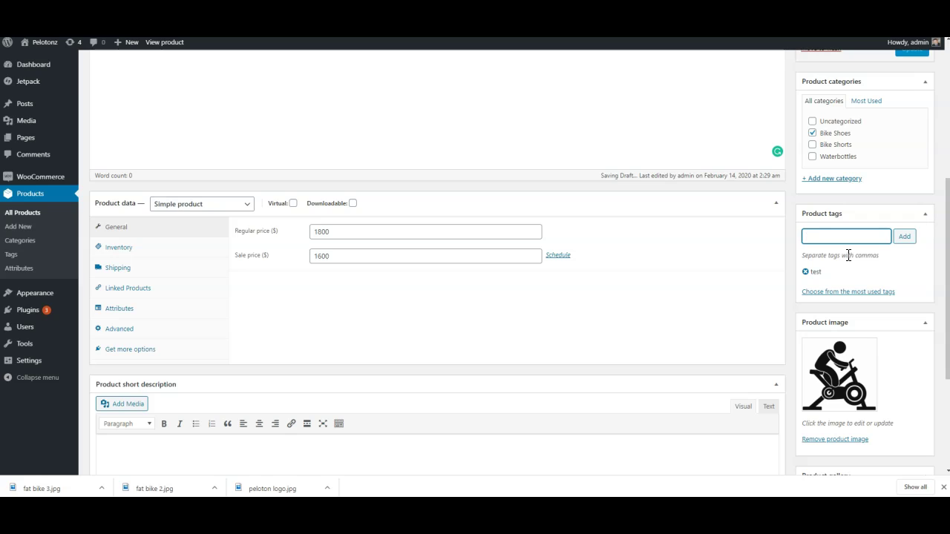
{"action": "left_click", "coordinate": [905, 236]}
Step: Fill the product short description with a Lorem ipsum paragraph followed by three repeats of "* Low resistance" and "* Delta cleat pedal system" lines
{"action": "scroll", "coordinate": [490, 260], "scroll_direction": "down", "scroll_amount": 2}
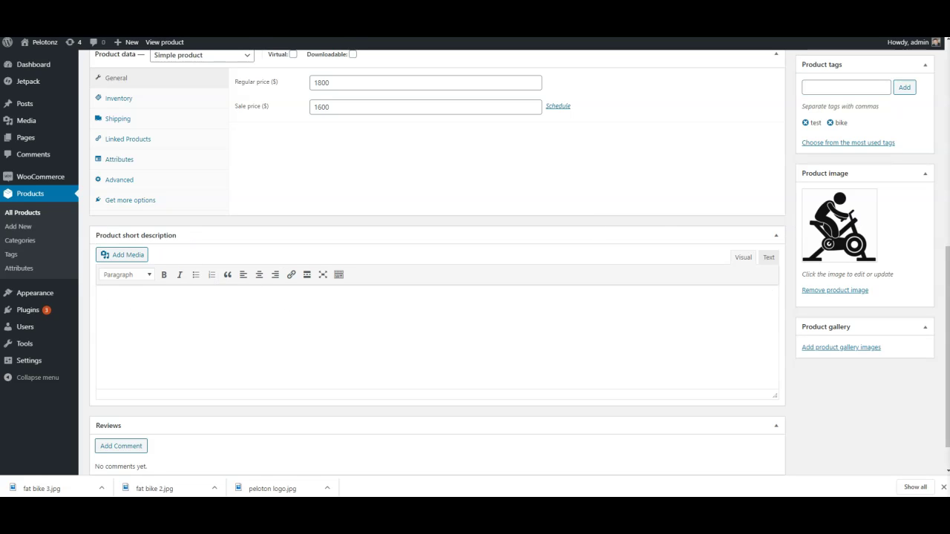
{"action": "left_click", "coordinate": [144, 296]}
{"action": "type", "text": "Lorem ipsum dolor sit amet, consectetur adipiscing elit, sed do eiusmod tempor incididunt ut labore et dolore magna aliqua. Ut enim ad minim veniam, quis nostrud exercitation ullamco laboris nisi ut aliquip ex ea commodo consequat. Duis aute irure dolor in reprehenderit in voluptate velit esse cillum dolore eu fugiat nulla pariatur. Excepteur sint occaecat cupidatat non proident, sunt in culpa qui officia deserunt mollit anim id est."}
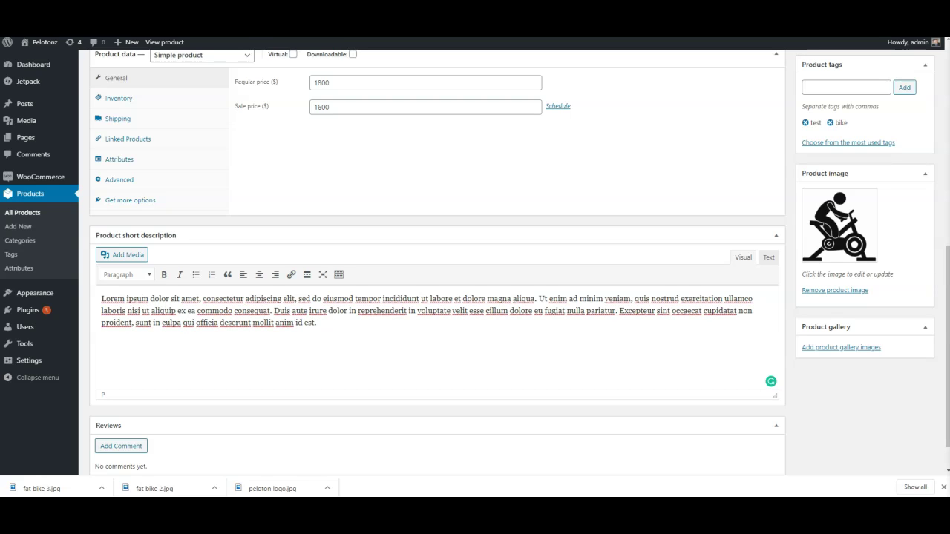
{"action": "left_click", "coordinate": [136, 344]}
{"action": "type", "text": "* Low resistance * Delta cleat pedal system * Low resistance * Delta cleat pedal system * Low resistance * Delta cleat pedal system"}
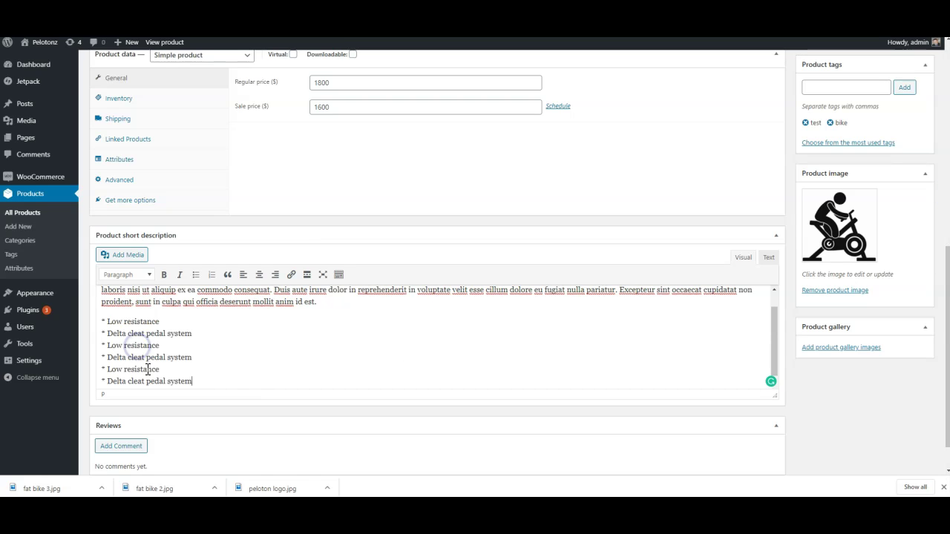
Step: Format the feature lines as a bulleted list and make the first two separate bullets without asterisks
{"action": "left_click", "coordinate": [108, 323]}
{"action": "left_click_drag", "start_coordinate": [104, 322], "coordinate": [212, 379]}
{"action": "left_click", "coordinate": [196, 274]}
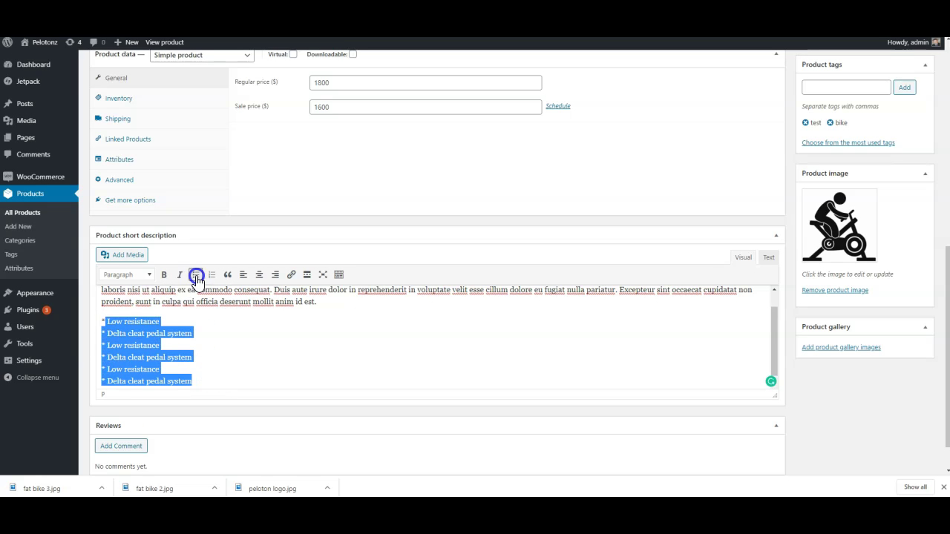
{"action": "left_click", "coordinate": [115, 321]}
{"action": "key", "text": "Delete"}
{"action": "key", "text": "Delete"}
{"action": "key", "text": "End"}
{"action": "key", "text": "Delete"}
{"action": "key", "text": "Return"}
{"action": "key", "text": "Delete"}
{"action": "key", "text": "Delete"}
{"action": "key", "text": "End"}
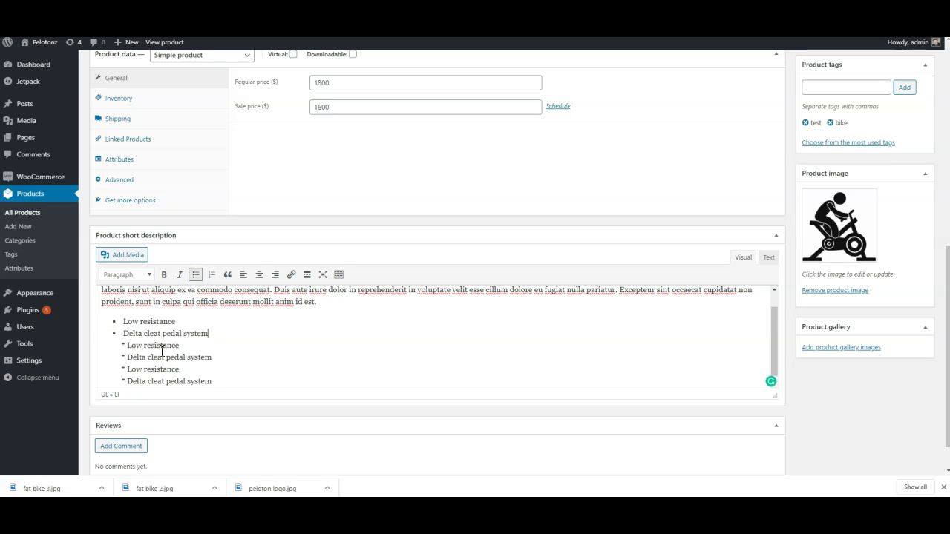
Step: Make the third feature line its own bullet without an asterisk and remove the extra leading spaces from the bullets
{"action": "key", "text": "Delete"}
{"action": "key", "text": "Return"}
{"action": "key", "text": "Delete"}
{"action": "key", "text": "Delete"}
{"action": "key", "text": "Delete"}
{"action": "key", "text": "Up"}
{"action": "key", "text": "Delete"}
{"action": "key", "text": "Down"}
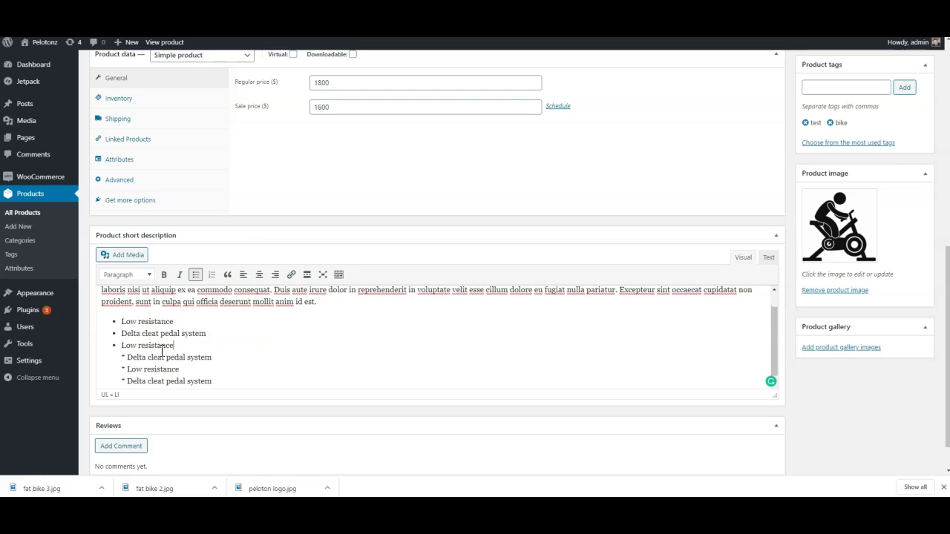
Step: Split the remaining three feature lines into separate bullets and remove their asterisks
{"action": "key", "text": "Delete"}
{"action": "key", "text": "Return"}
{"action": "key", "text": "Delete"}
{"action": "key", "text": "Delete"}
{"action": "key", "text": "Delete"}
{"action": "key", "text": "Delete"}
{"action": "key", "text": "Delete"}
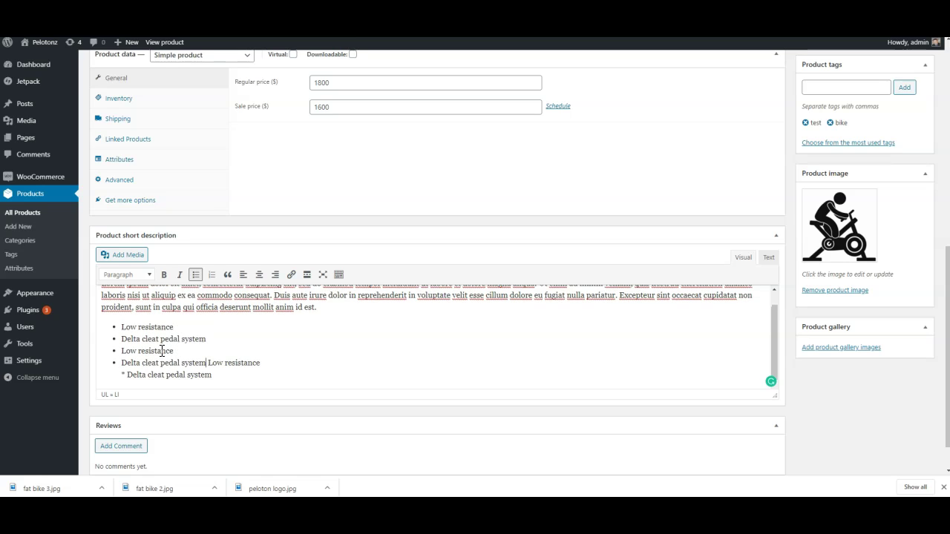
{"action": "key", "text": "Delete"}
{"action": "key", "text": "Delete"}
{"action": "key", "text": "Return"}
{"action": "key", "text": "Delete"}
{"action": "key", "text": "Delete"}
{"action": "key", "text": "Delete"}
{"action": "key", "text": "Return"}
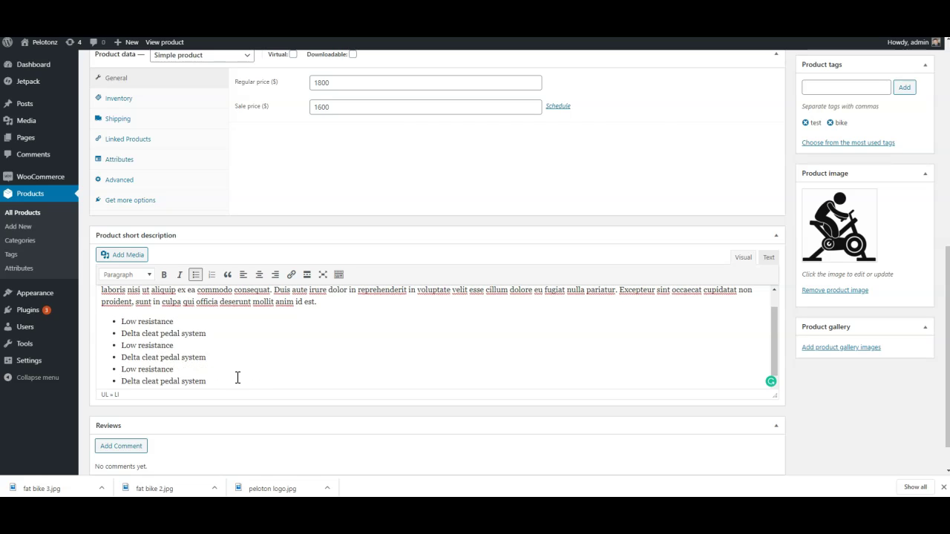
Step: Update the product to save and publish its edits
{"action": "scroll", "coordinate": [638, 349], "scroll_direction": "down", "scroll_amount": 1}
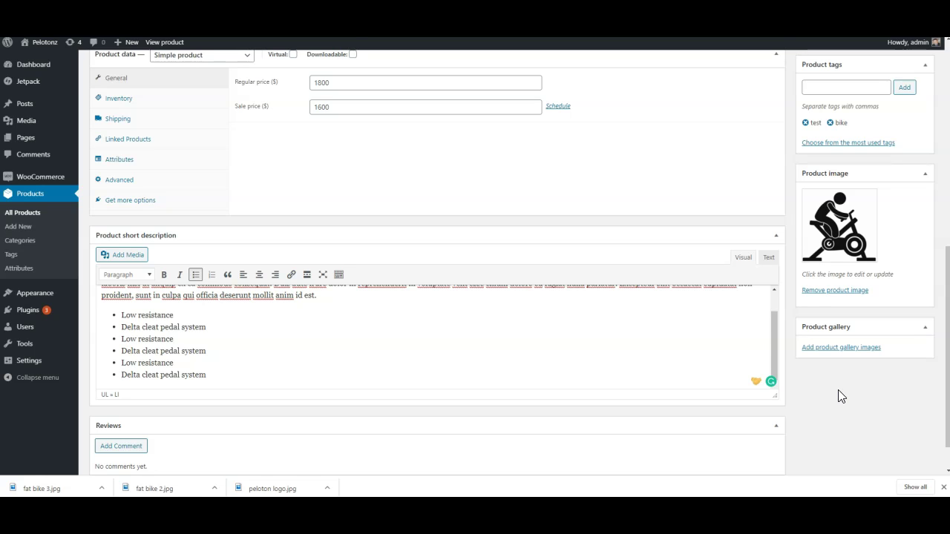
{"action": "scroll", "coordinate": [838, 389], "scroll_direction": "up", "scroll_amount": 5}
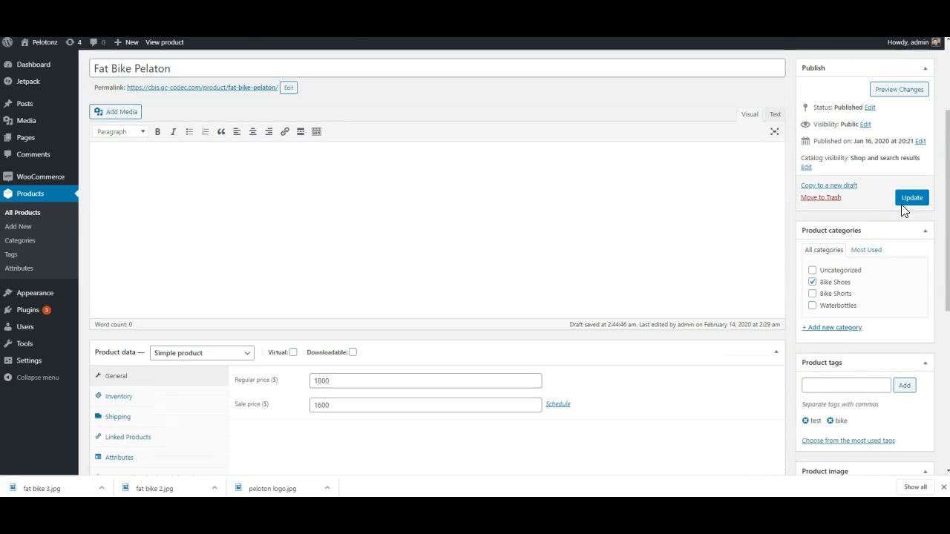
{"action": "left_click", "coordinate": [912, 199]}
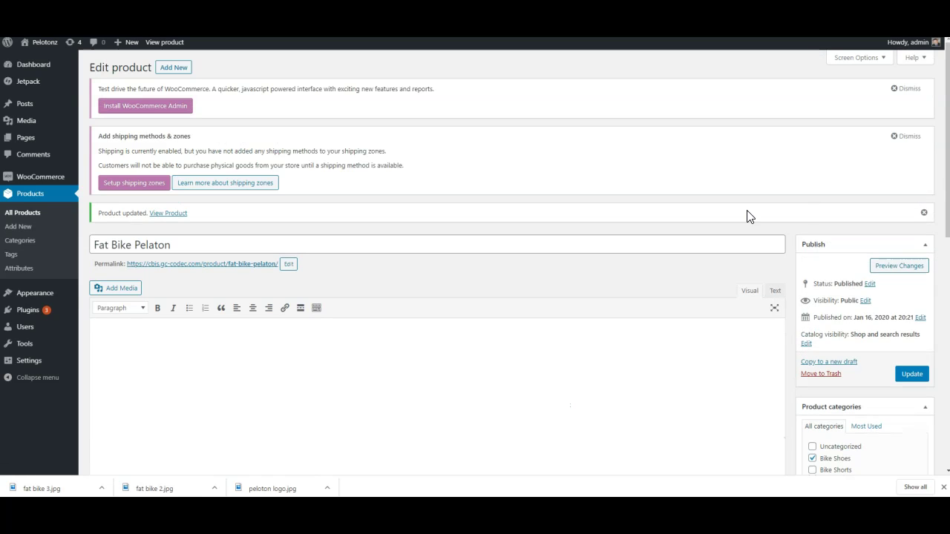
Step: Examine the product's live store page, including its enlarged image, short description and reviews section
{"action": "left_click", "coordinate": [242, 268]}
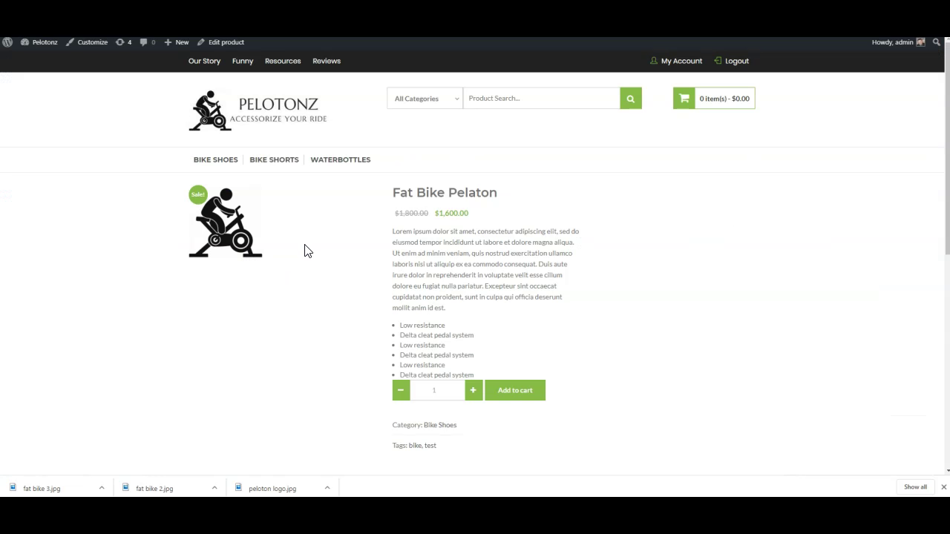
{"action": "left_click", "coordinate": [239, 247]}
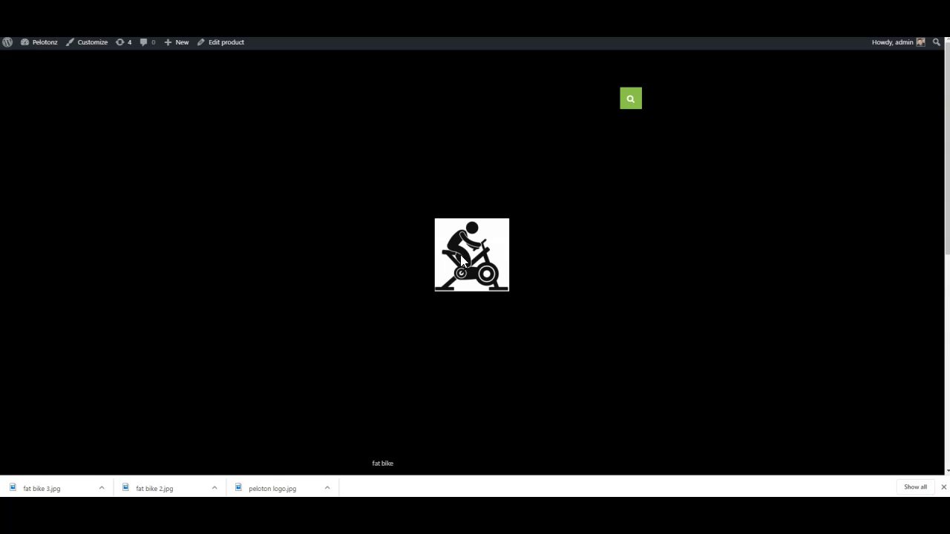
{"action": "left_click", "coordinate": [626, 289]}
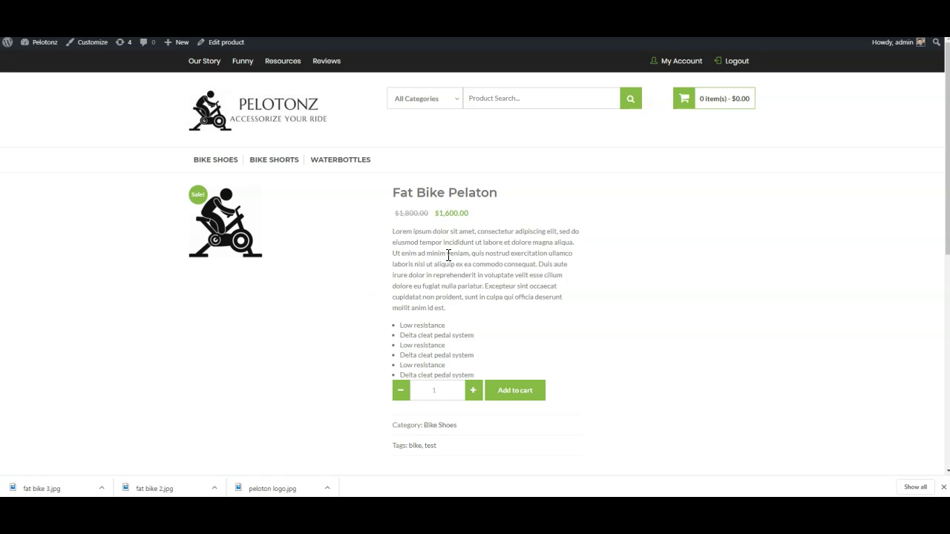
{"action": "scroll", "coordinate": [448, 256], "scroll_direction": "down", "scroll_amount": 2}
{"action": "scroll", "coordinate": [439, 257], "scroll_direction": "up", "scroll_amount": 1}
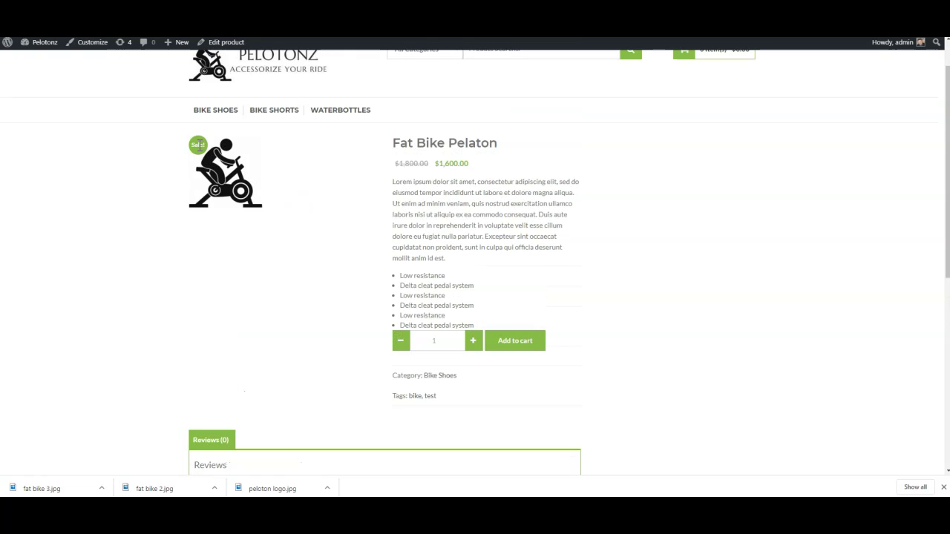
{"action": "scroll", "coordinate": [304, 245], "scroll_direction": "down", "scroll_amount": 3}
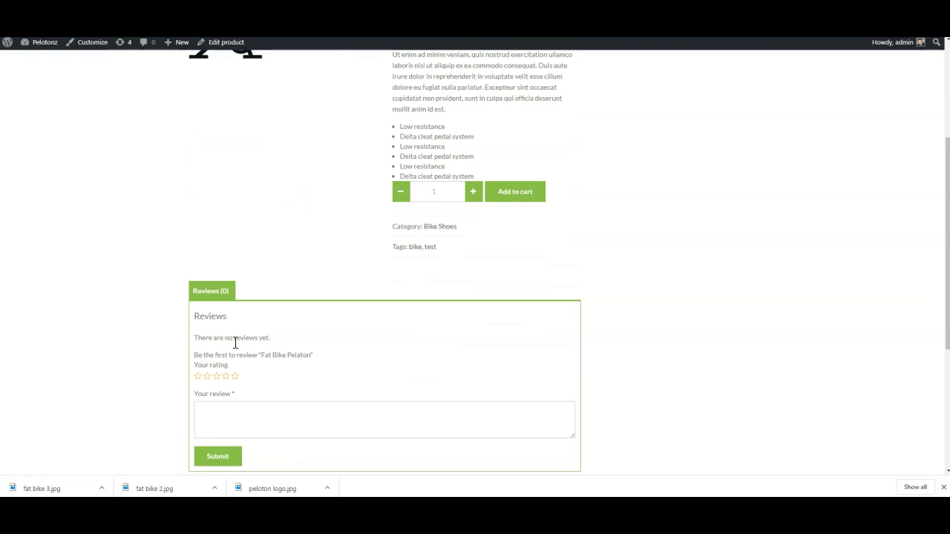
{"action": "scroll", "coordinate": [271, 359], "scroll_direction": "down", "scroll_amount": 2}
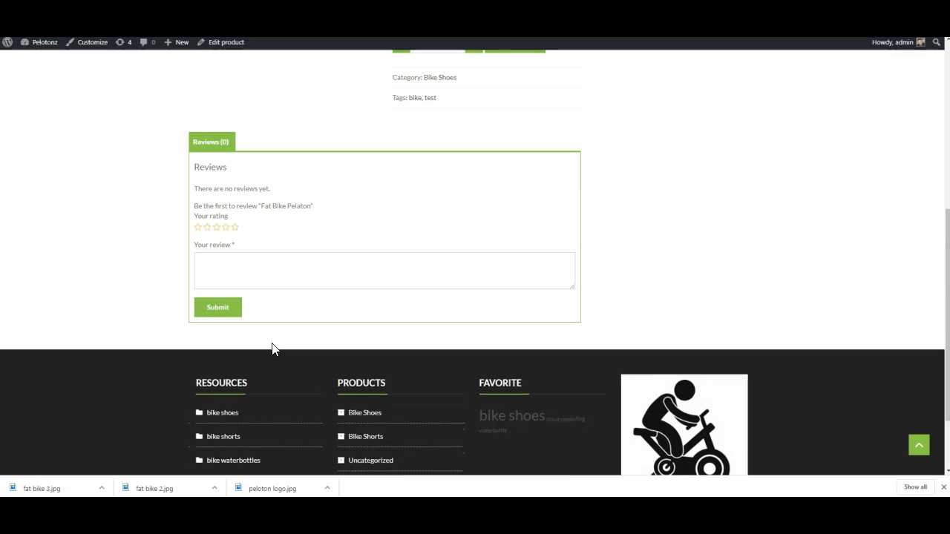
{"action": "scroll", "coordinate": [271, 349], "scroll_direction": "down", "scroll_amount": 1}
{"action": "scroll", "coordinate": [272, 348], "scroll_direction": "up", "scroll_amount": 6}
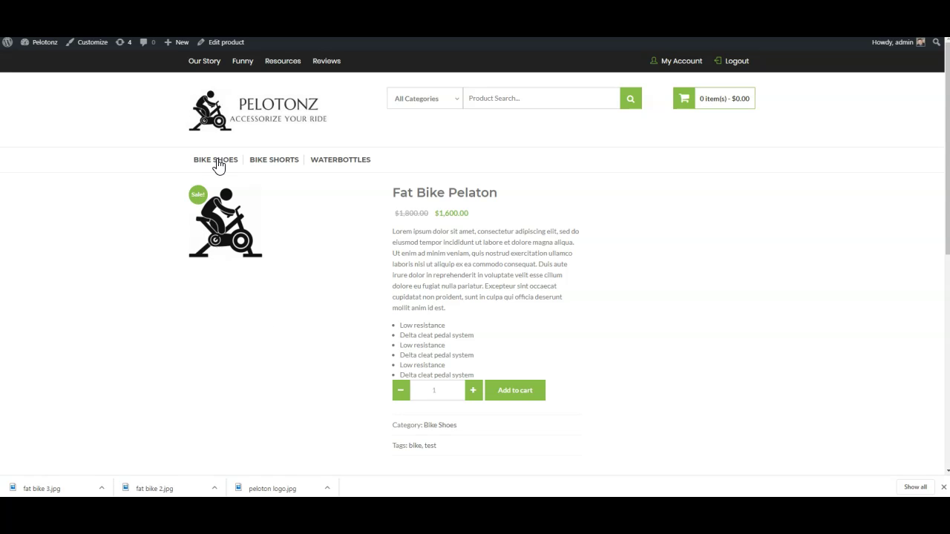
Step: Go to the store's home page and open it in the theme customizer
{"action": "left_click", "coordinate": [211, 123]}
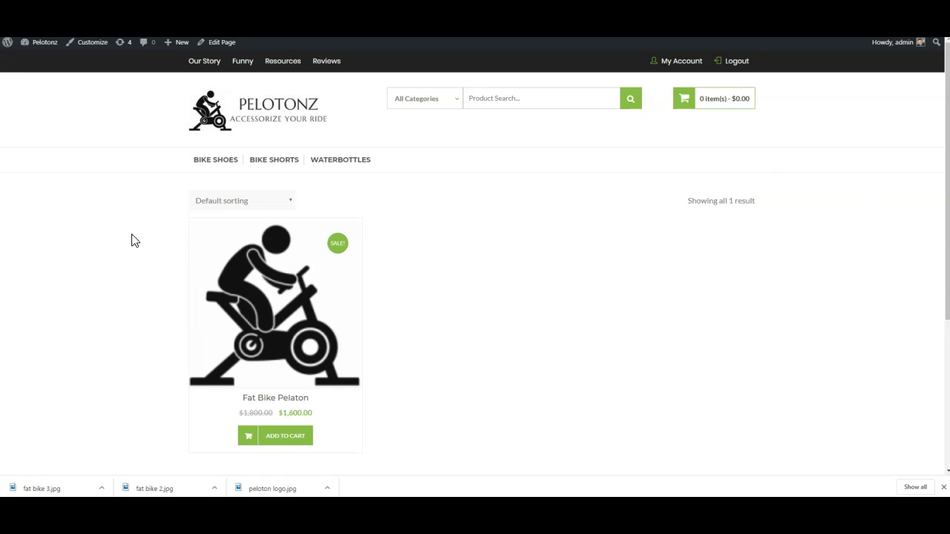
{"action": "left_click", "coordinate": [80, 43]}
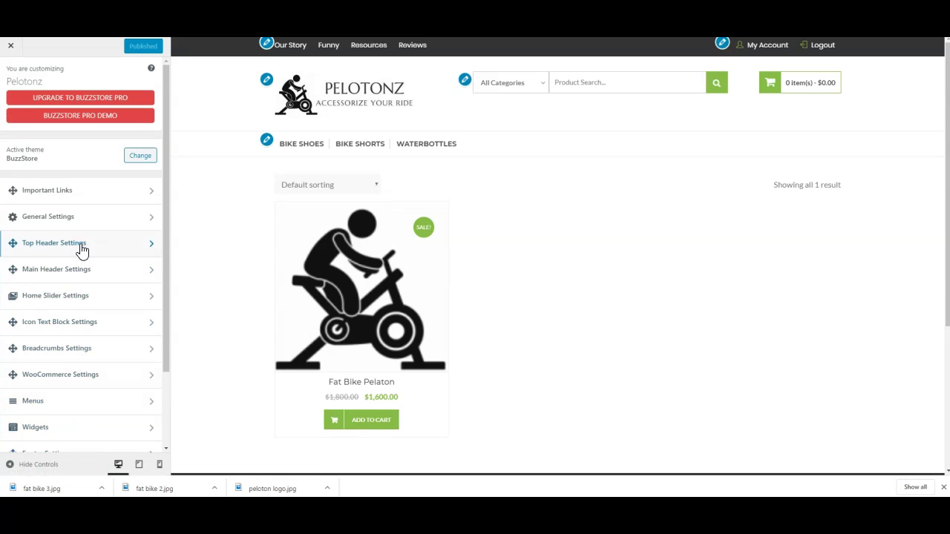
Step: Try the WooCommerce breadcrumbs section enabled, set it back to Disable and publish
{"action": "left_click", "coordinate": [71, 348]}
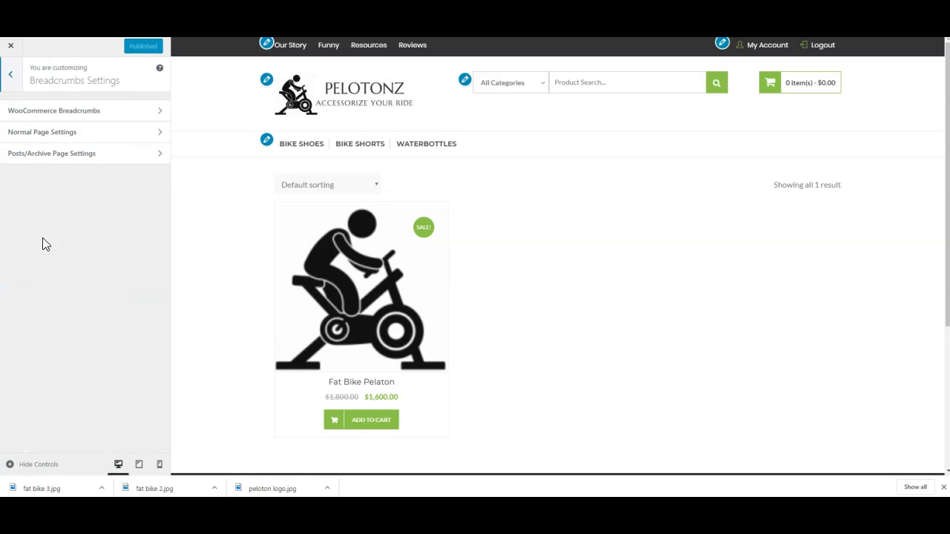
{"action": "left_click", "coordinate": [63, 113]}
{"action": "left_click", "coordinate": [11, 145]}
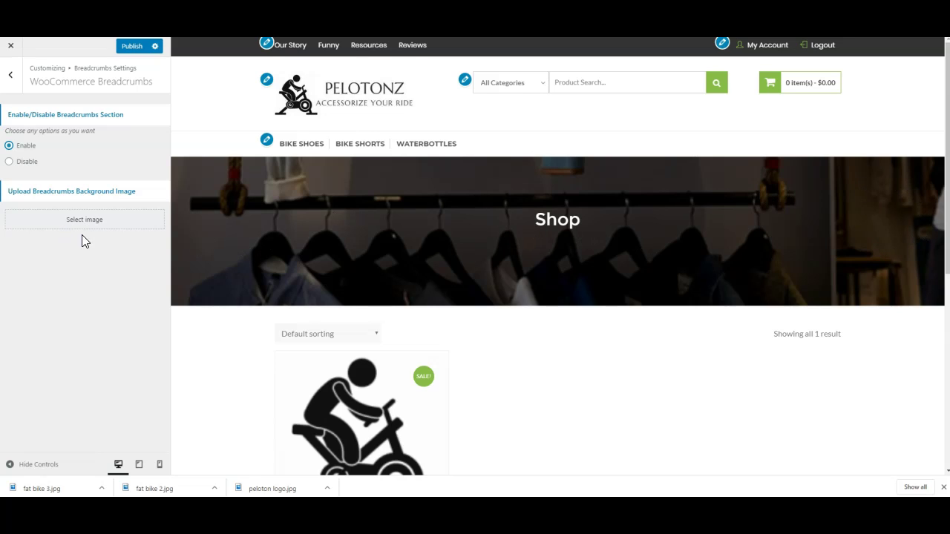
{"action": "left_click", "coordinate": [20, 165]}
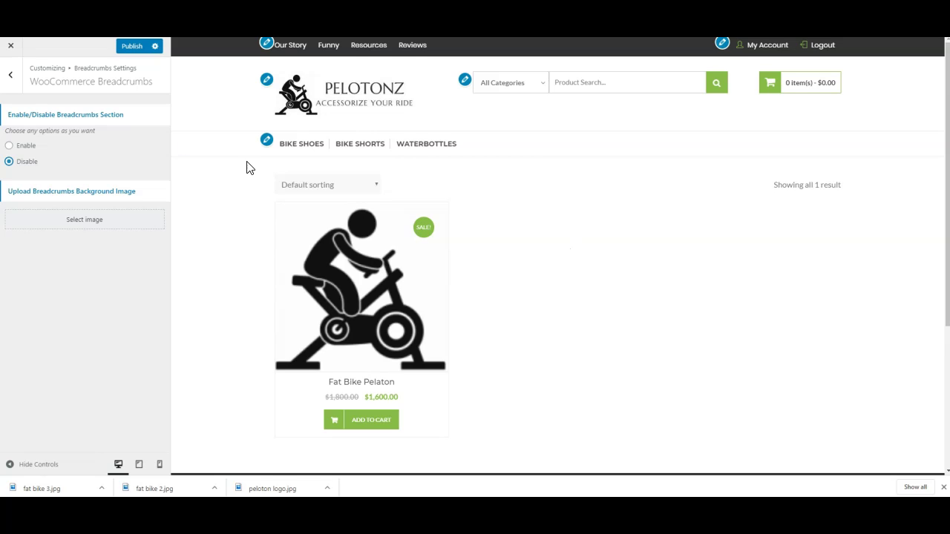
{"action": "left_click", "coordinate": [127, 48]}
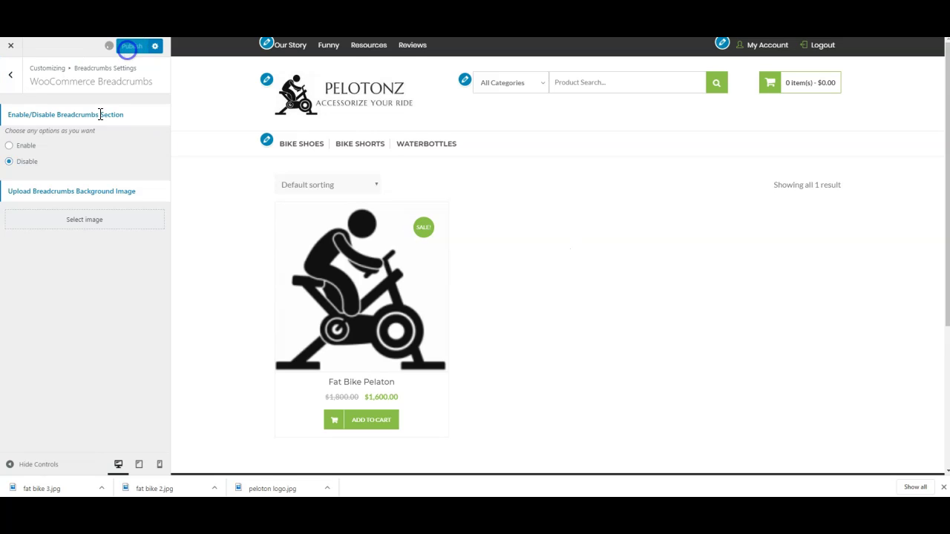
{"action": "left_click", "coordinate": [12, 78]}
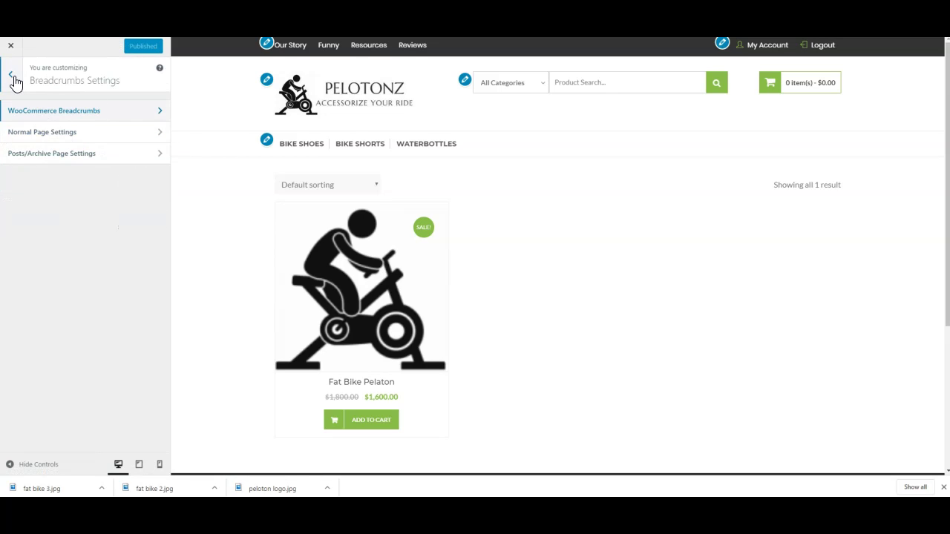
{"action": "left_click", "coordinate": [13, 77]}
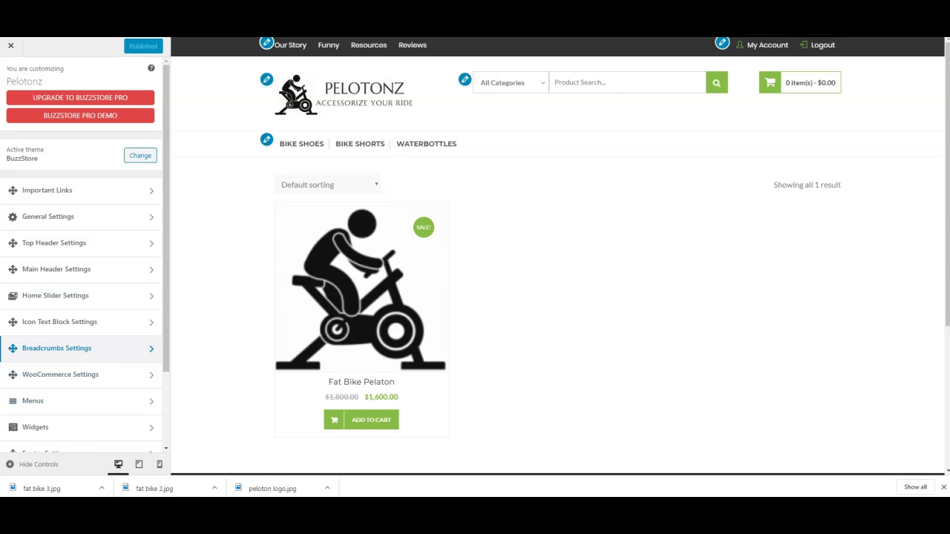
Step: Open the theme's WooCommerce settings for category pages
{"action": "left_click", "coordinate": [69, 378]}
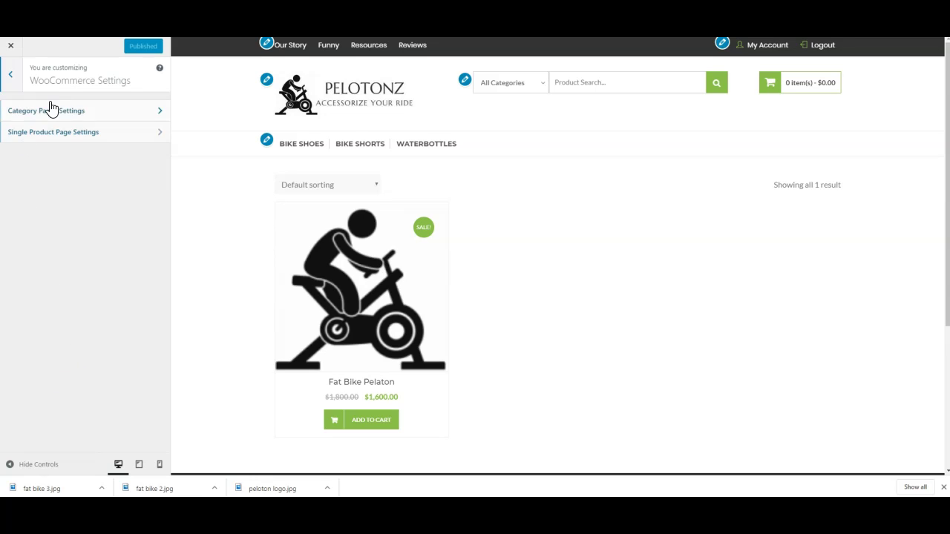
{"action": "left_click", "coordinate": [11, 74]}
{"action": "left_click", "coordinate": [62, 376]}
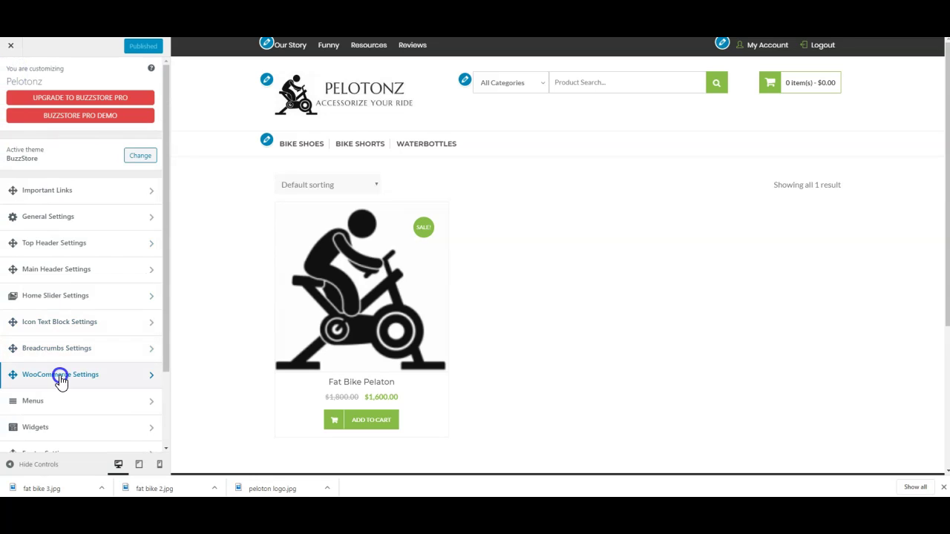
{"action": "left_click", "coordinate": [69, 109]}
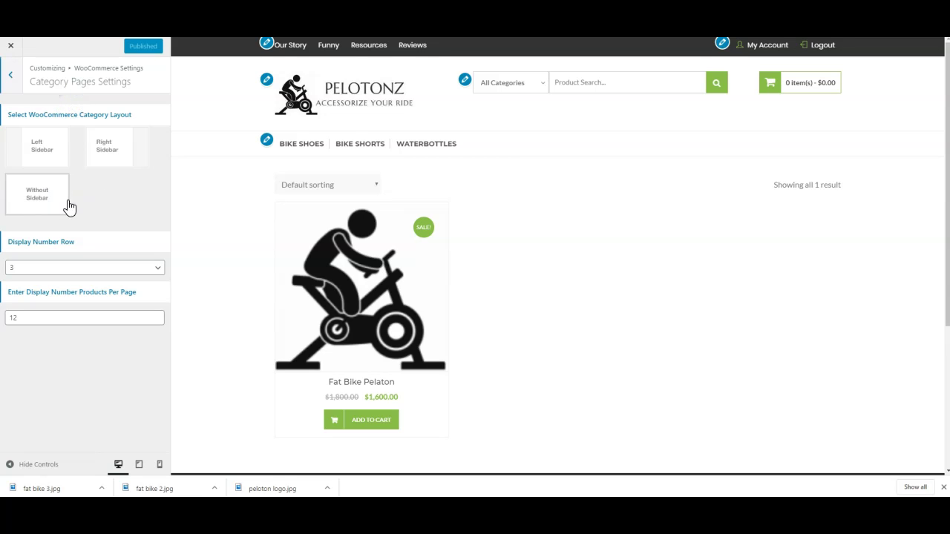
Step: Try the left and right sidebar layouts for the category pages and return to Without Sidebar
{"action": "left_click", "coordinate": [36, 154]}
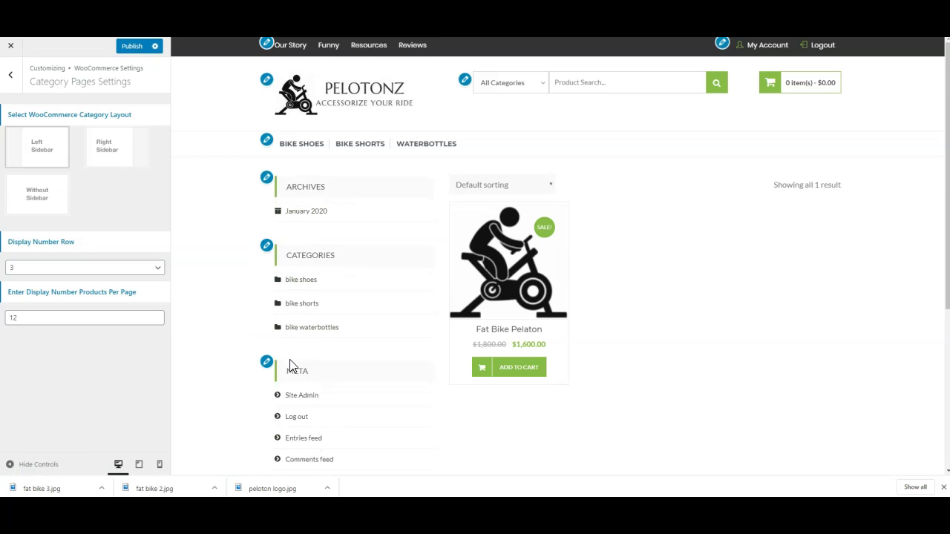
{"action": "left_click", "coordinate": [115, 151]}
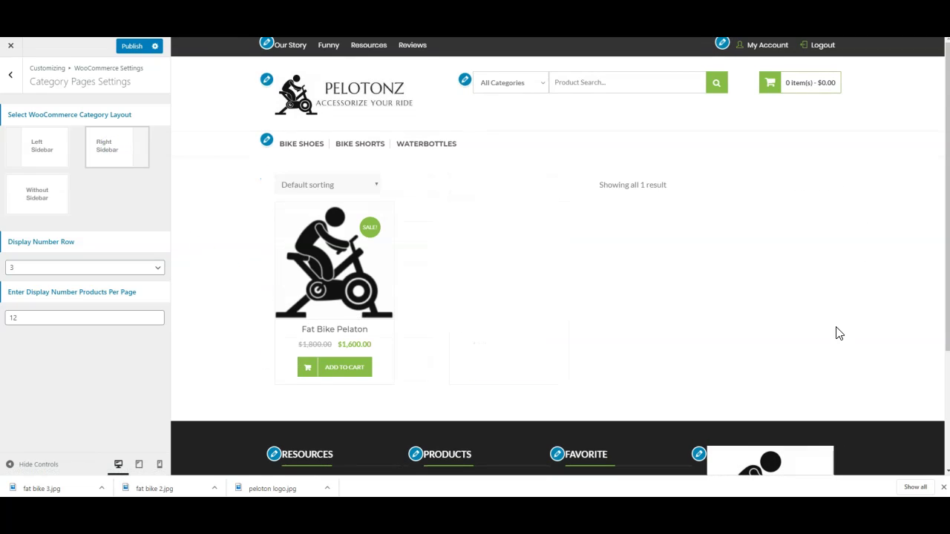
{"action": "left_click", "coordinate": [46, 187]}
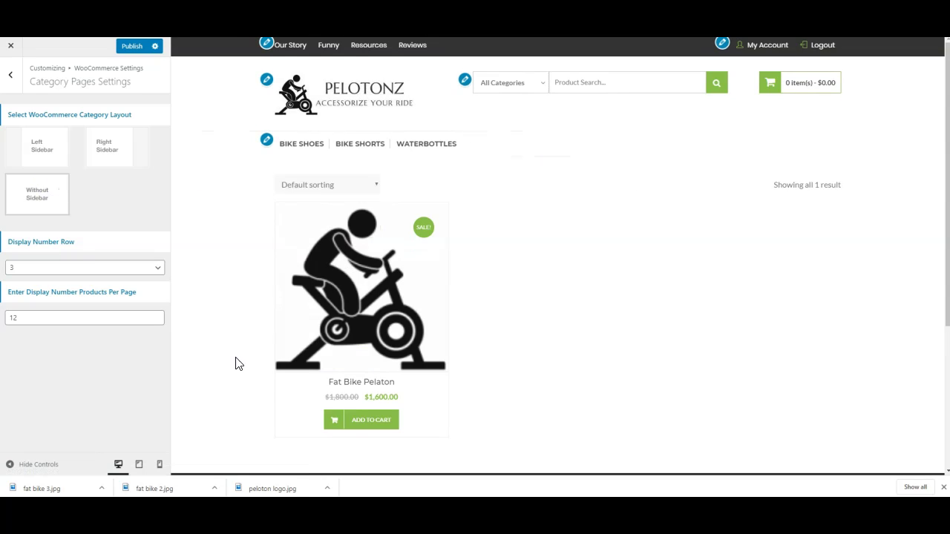
Step: Set the category pages' display row number to 4 and publish the change
{"action": "left_click", "coordinate": [44, 271]}
{"action": "left_click", "coordinate": [32, 300]}
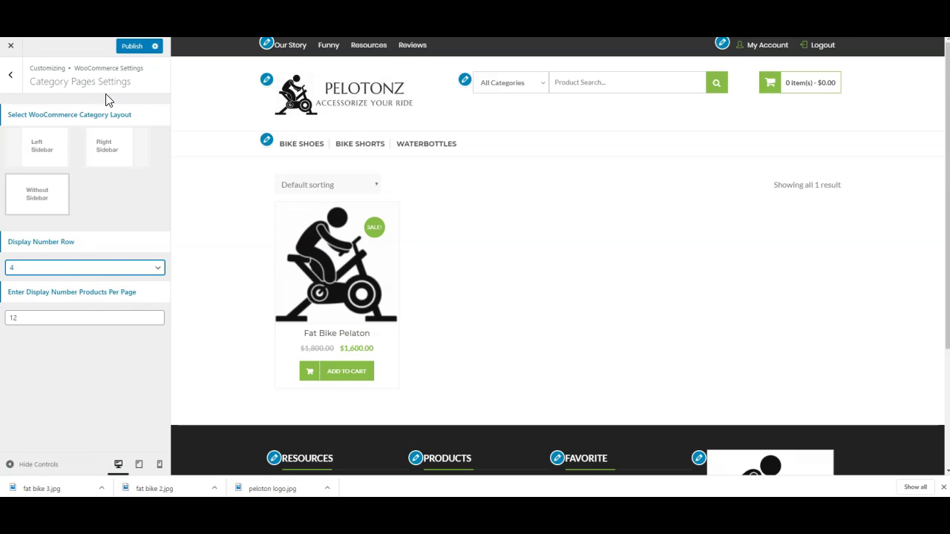
{"action": "left_click", "coordinate": [131, 46]}
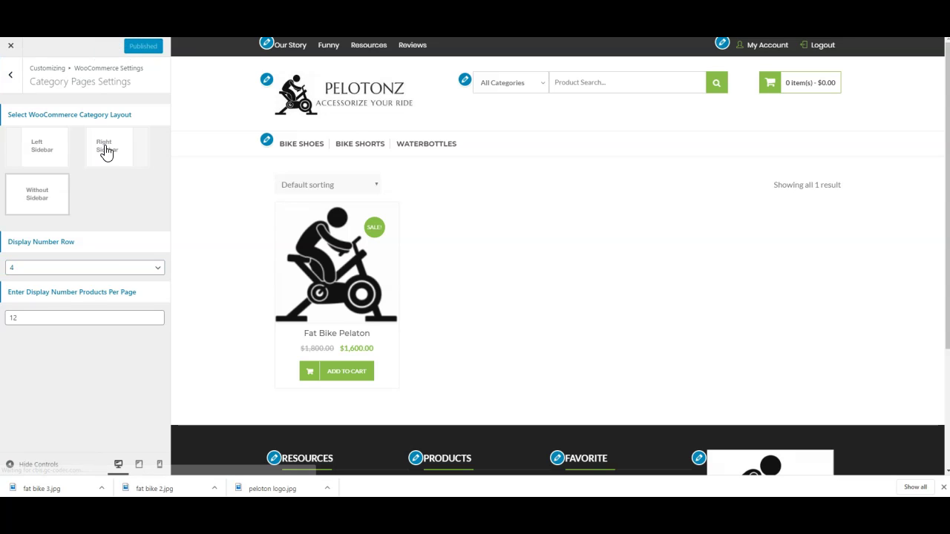
Step: Set single product pages to show 4 upsells and 4 related products without a sidebar, and publish
{"action": "left_click", "coordinate": [13, 76]}
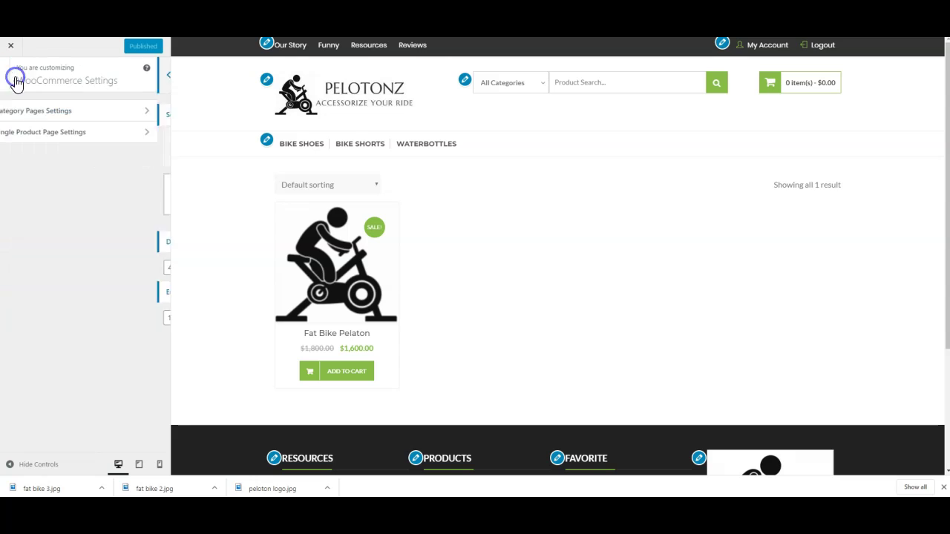
{"action": "left_click", "coordinate": [55, 132]}
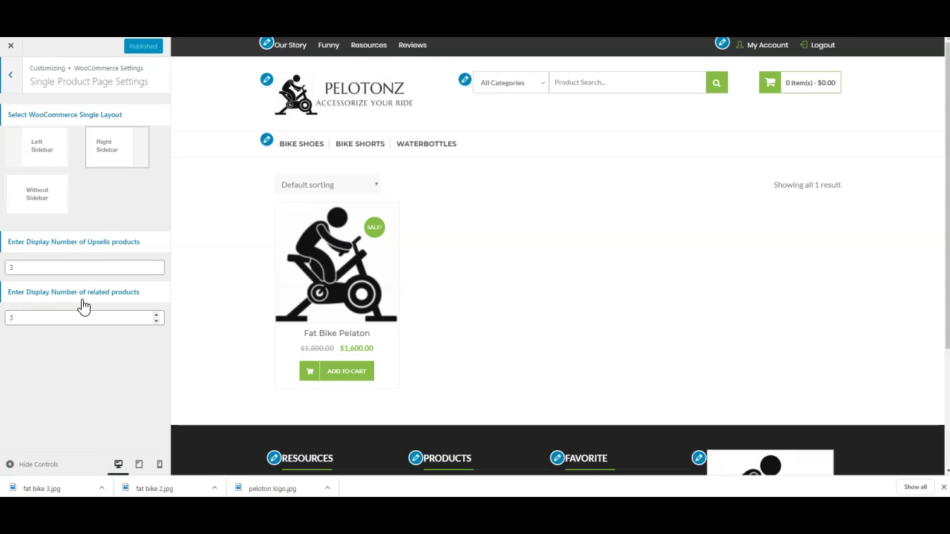
{"action": "left_click", "coordinate": [156, 315]}
{"action": "left_click", "coordinate": [155, 264]}
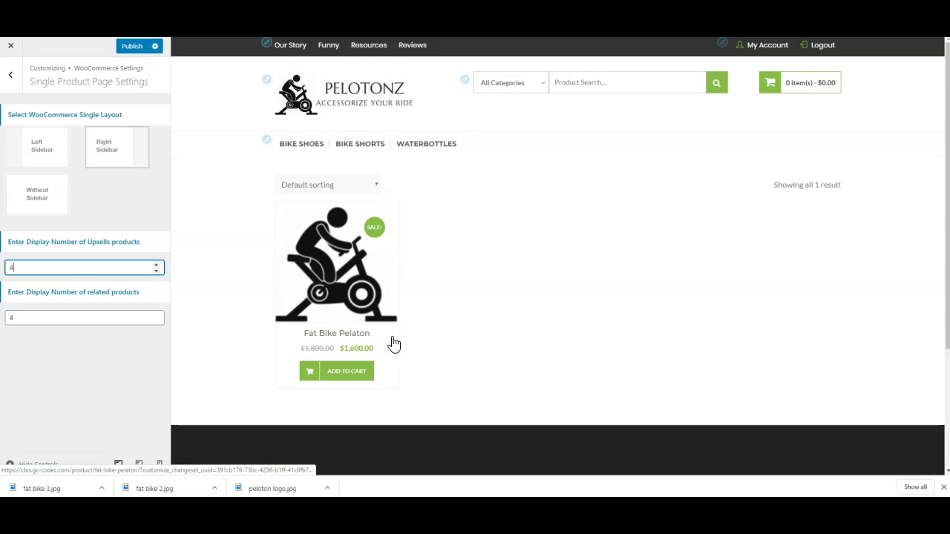
{"action": "scroll", "coordinate": [463, 304], "scroll_direction": "down", "scroll_amount": 5}
{"action": "scroll", "coordinate": [465, 301], "scroll_direction": "up", "scroll_amount": 5}
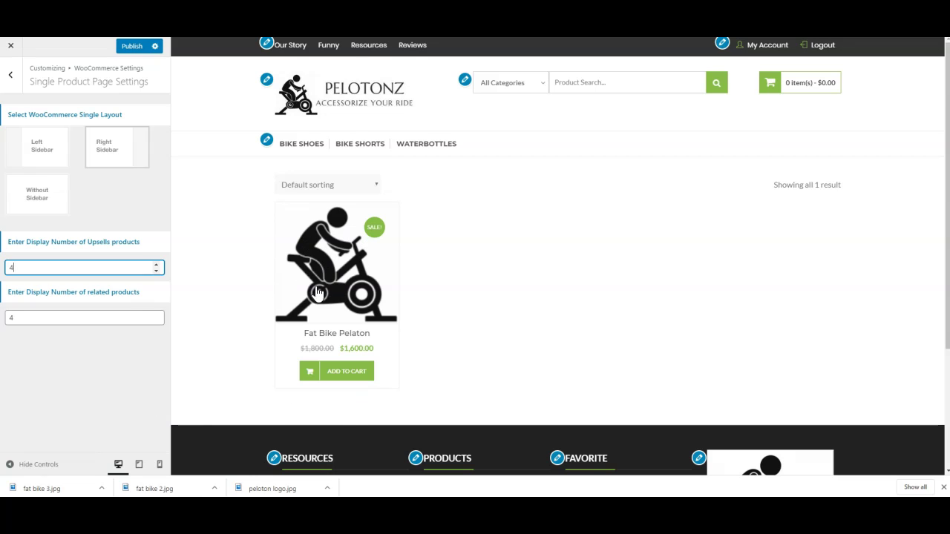
{"action": "left_click", "coordinate": [39, 195]}
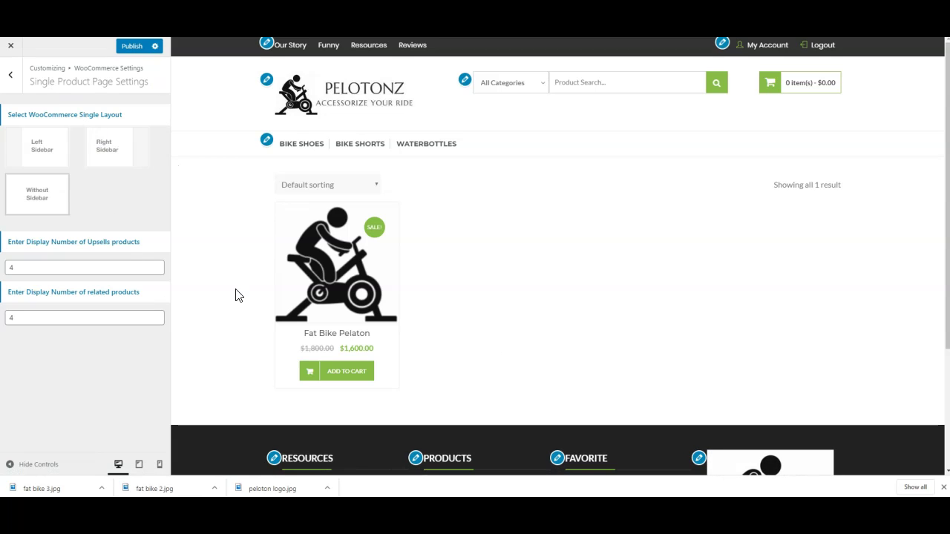
{"action": "left_click", "coordinate": [132, 47]}
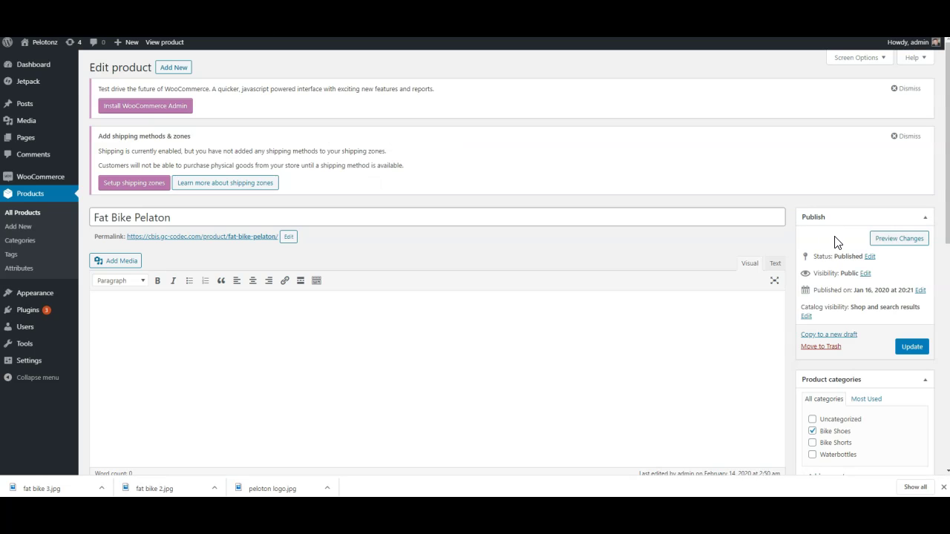
Step: Remove the current product image in the Fat Bike Pelaton product editor
{"action": "scroll", "coordinate": [640, 386], "scroll_direction": "down", "scroll_amount": 4}
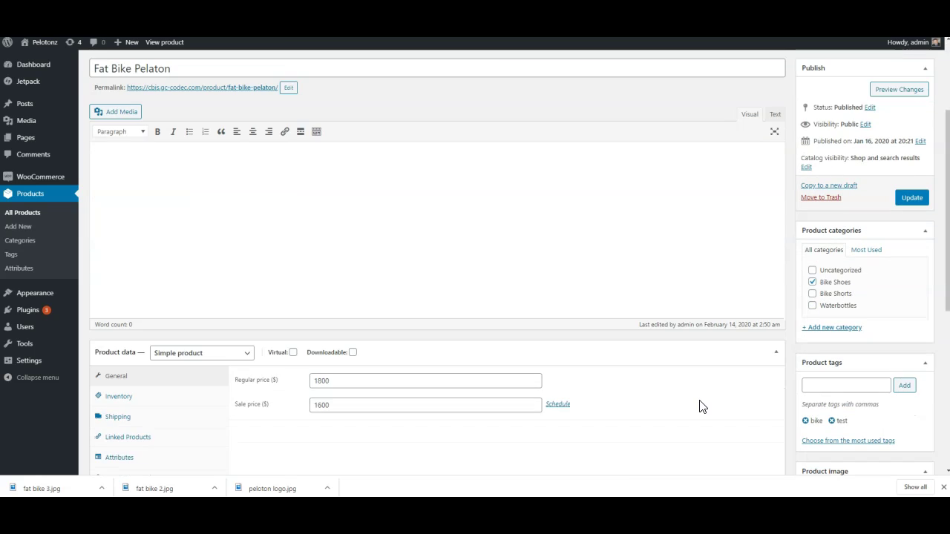
{"action": "scroll", "coordinate": [572, 357], "scroll_direction": "down", "scroll_amount": 2}
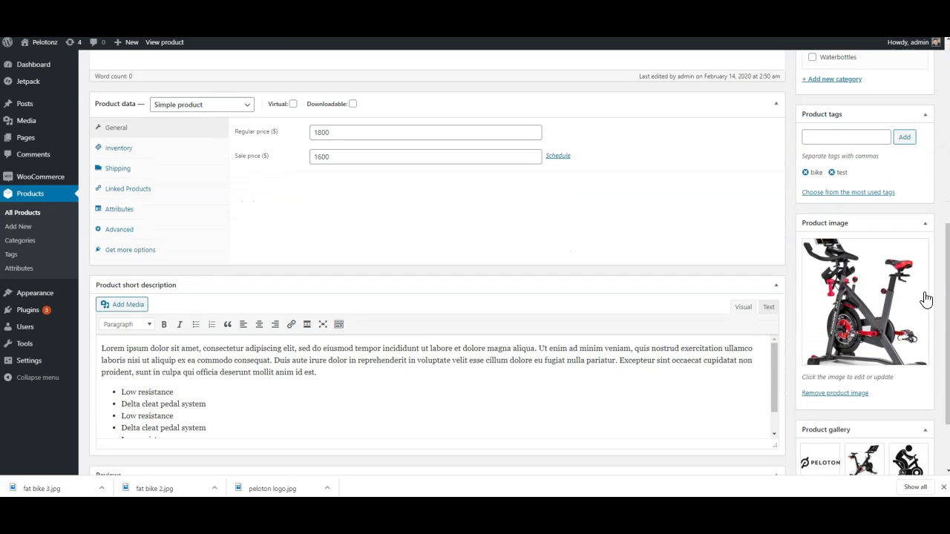
{"action": "scroll", "coordinate": [854, 392], "scroll_direction": "down", "scroll_amount": 2}
{"action": "left_click", "coordinate": [839, 302]}
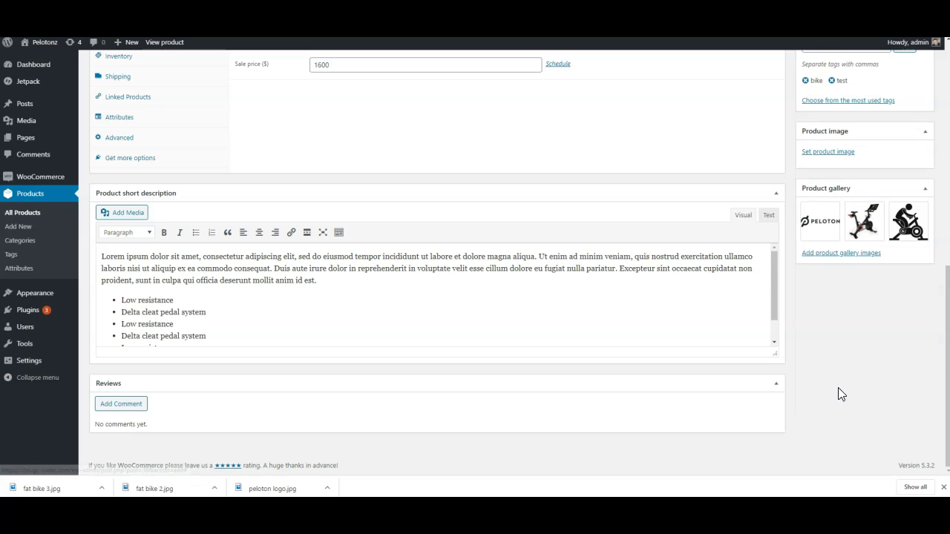
Step: Delete all three images from the product gallery
{"action": "left_click", "coordinate": [842, 253]}
{"action": "left_click", "coordinate": [925, 62]}
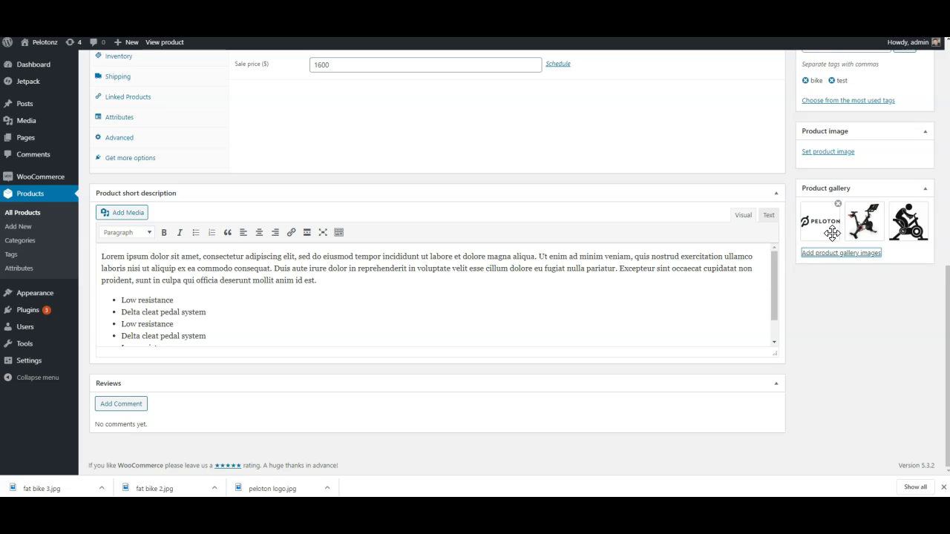
{"action": "left_click", "coordinate": [837, 208]}
{"action": "left_click", "coordinate": [837, 208]}
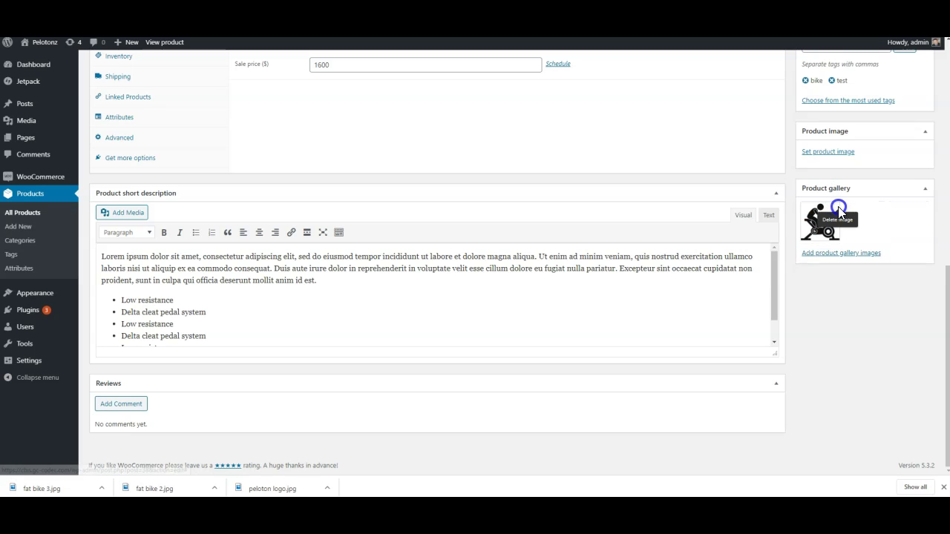
{"action": "left_click", "coordinate": [840, 208]}
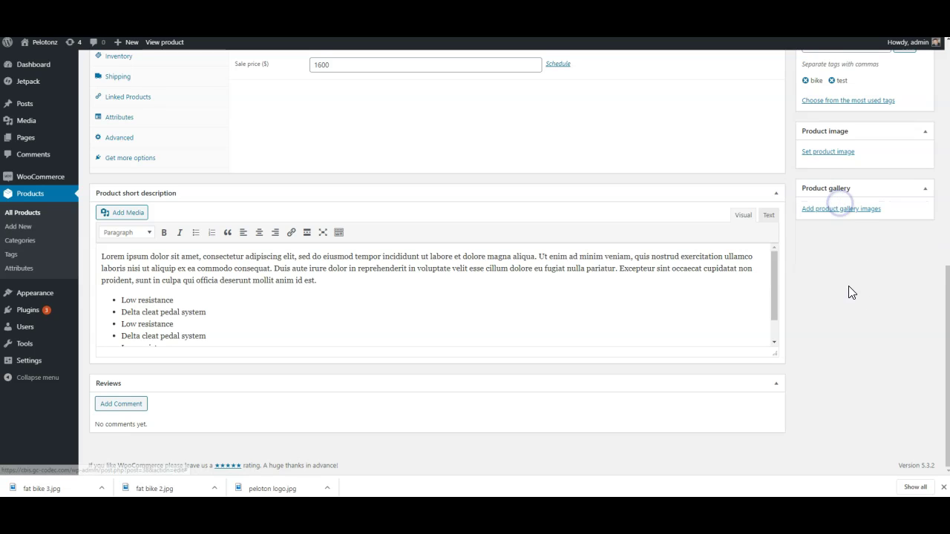
Step: Set "fat bike 2" from the media library as the product image
{"action": "scroll", "coordinate": [850, 282], "scroll_direction": "up", "scroll_amount": 2}
{"action": "left_click", "coordinate": [830, 301]}
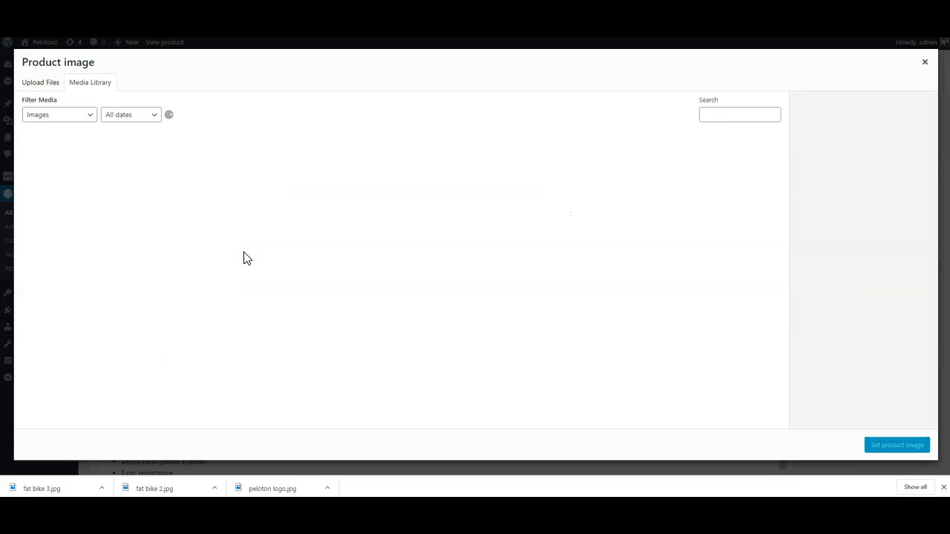
{"action": "left_click", "coordinate": [179, 192]}
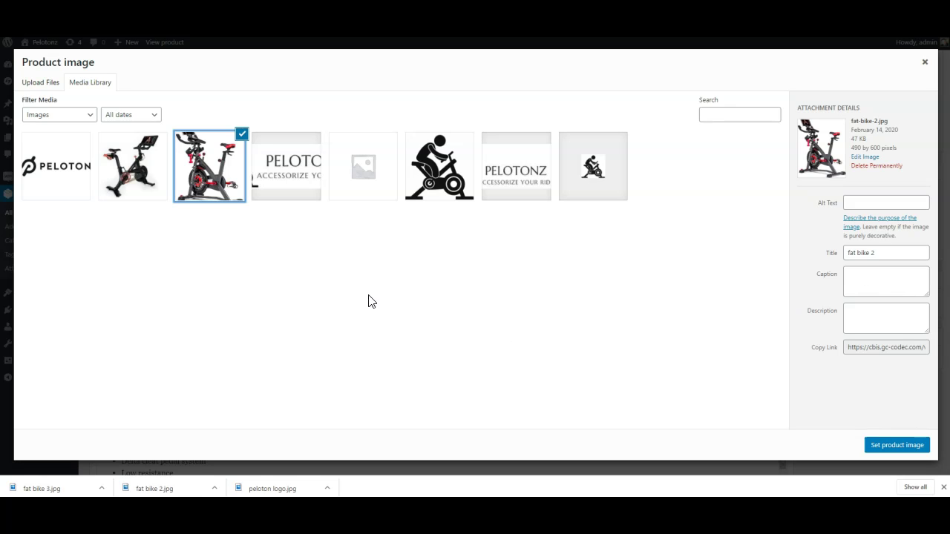
{"action": "left_click", "coordinate": [884, 446]}
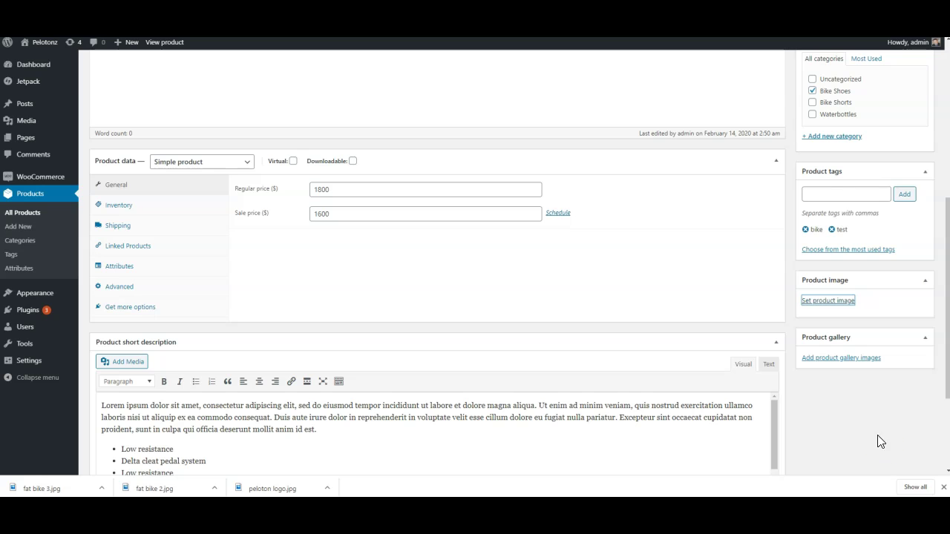
Step: Add the cyclist icon, "fat bike 2", the other bike photo and "Peloton Logo" to the product gallery, and update the product
{"action": "scroll", "coordinate": [840, 438], "scroll_direction": "down", "scroll_amount": 3}
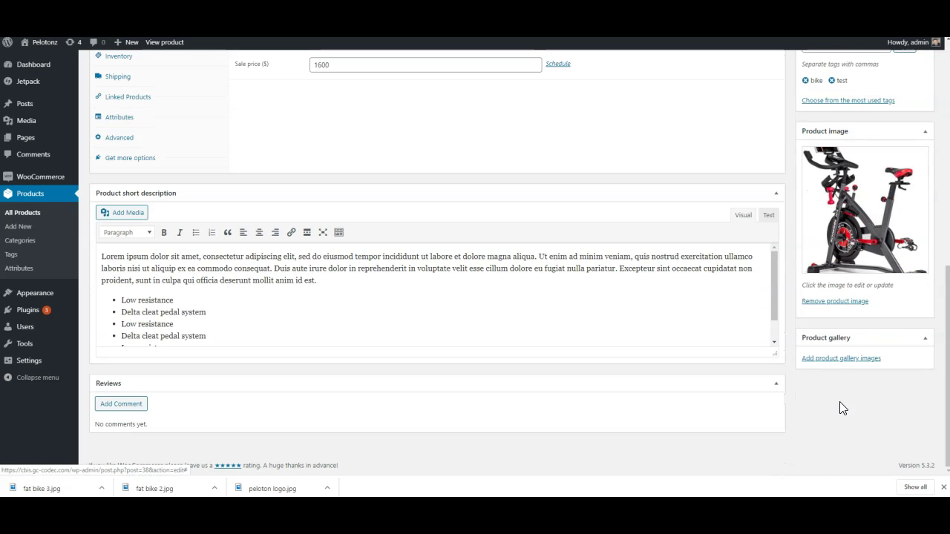
{"action": "left_click", "coordinate": [834, 360]}
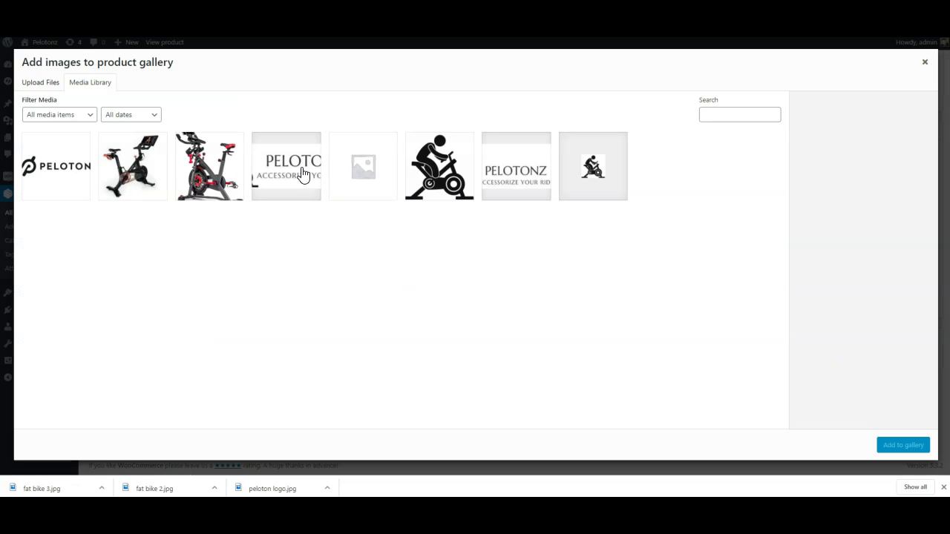
{"action": "left_click", "coordinate": [425, 178]}
{"action": "left_click", "coordinate": [217, 167]}
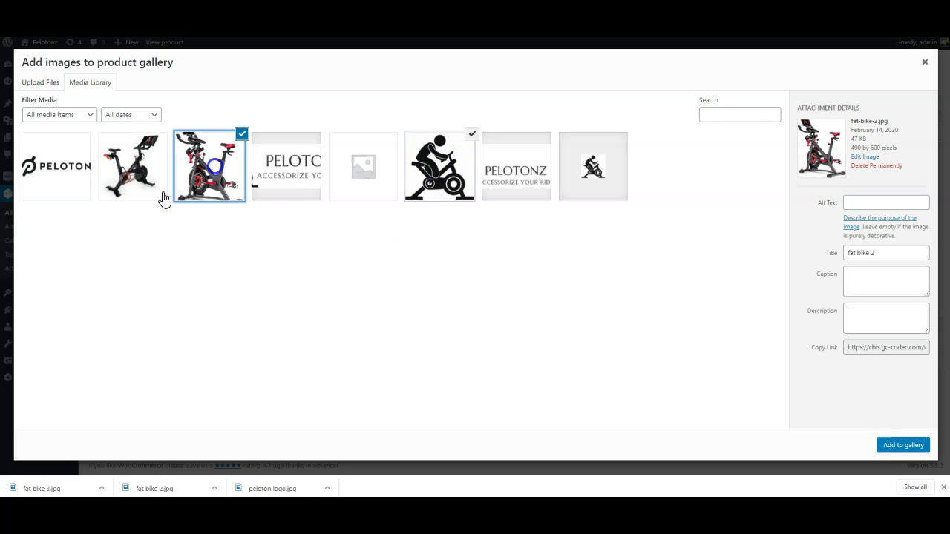
{"action": "left_click", "coordinate": [121, 178]}
{"action": "left_click", "coordinate": [69, 195]}
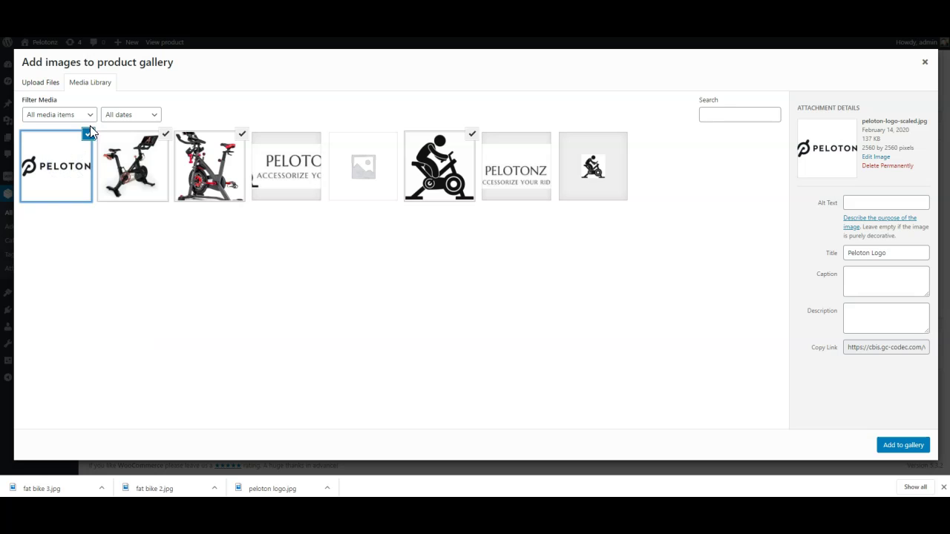
{"action": "left_click", "coordinate": [905, 446]}
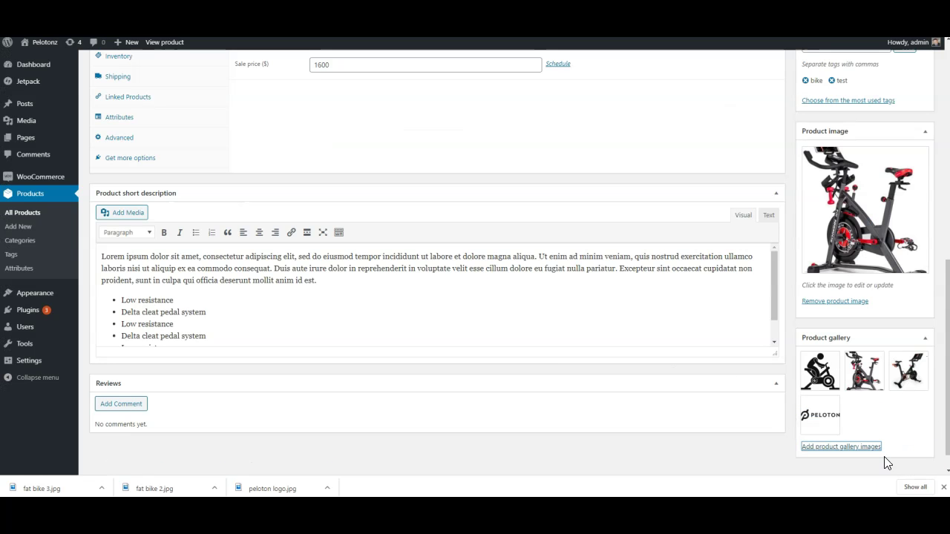
{"action": "scroll", "coordinate": [275, 303], "scroll_direction": "down", "scroll_amount": 2}
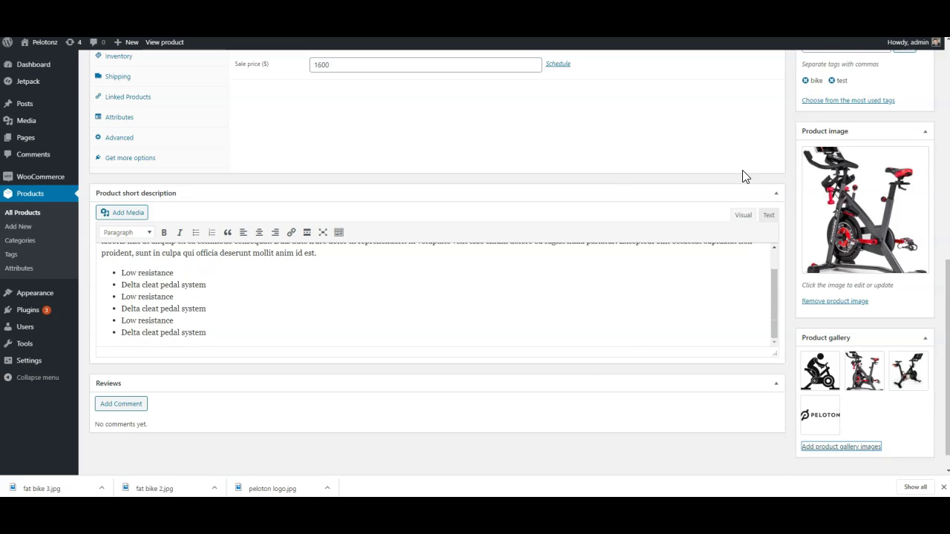
{"action": "scroll", "coordinate": [746, 177], "scroll_direction": "up", "scroll_amount": 3}
{"action": "left_click", "coordinate": [910, 57]}
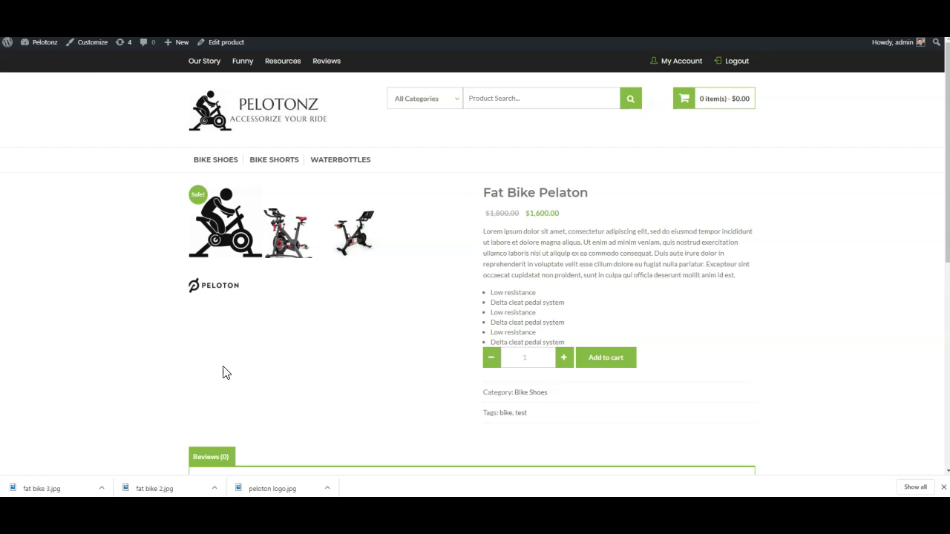
Step: View the live Fat Bike Pelaton page and check its enlarged product image, gallery thumbnails and short description layout
{"action": "left_click", "coordinate": [41, 42]}
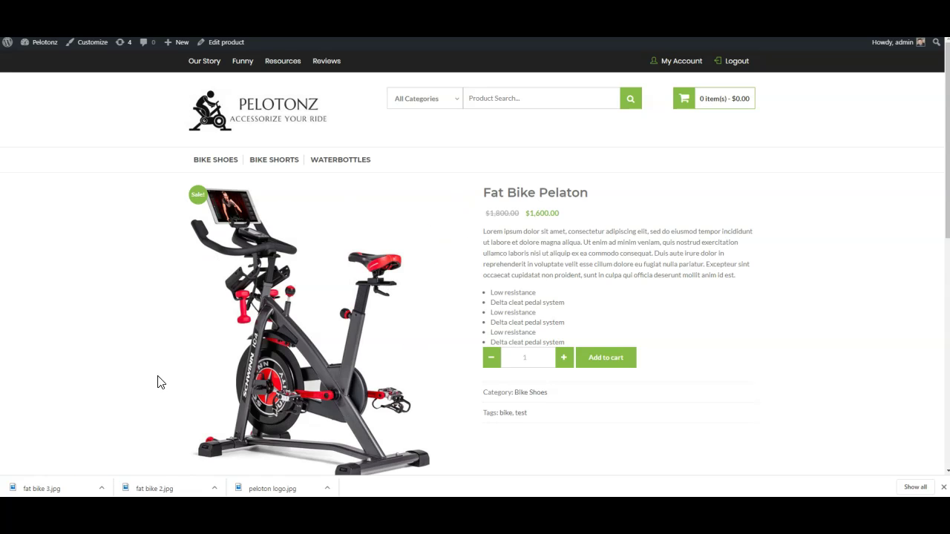
{"action": "left_click", "coordinate": [257, 328]}
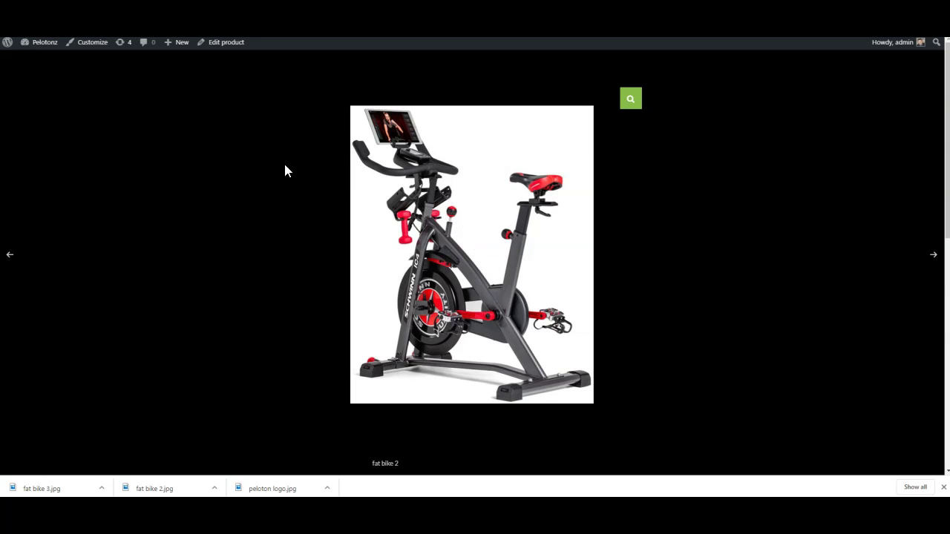
{"action": "left_click", "coordinate": [691, 250]}
{"action": "scroll", "coordinate": [223, 371], "scroll_direction": "down", "scroll_amount": 3}
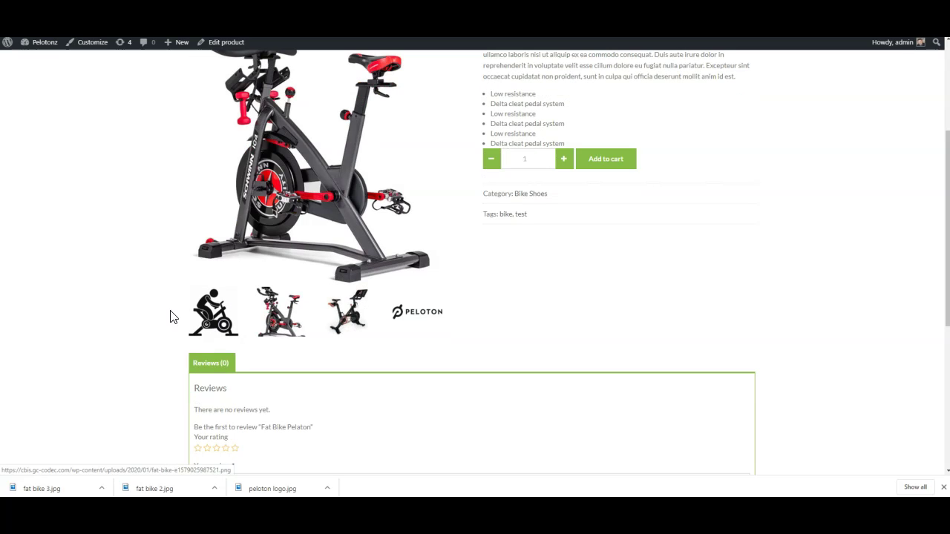
{"action": "scroll", "coordinate": [457, 304], "scroll_direction": "up", "scroll_amount": 3}
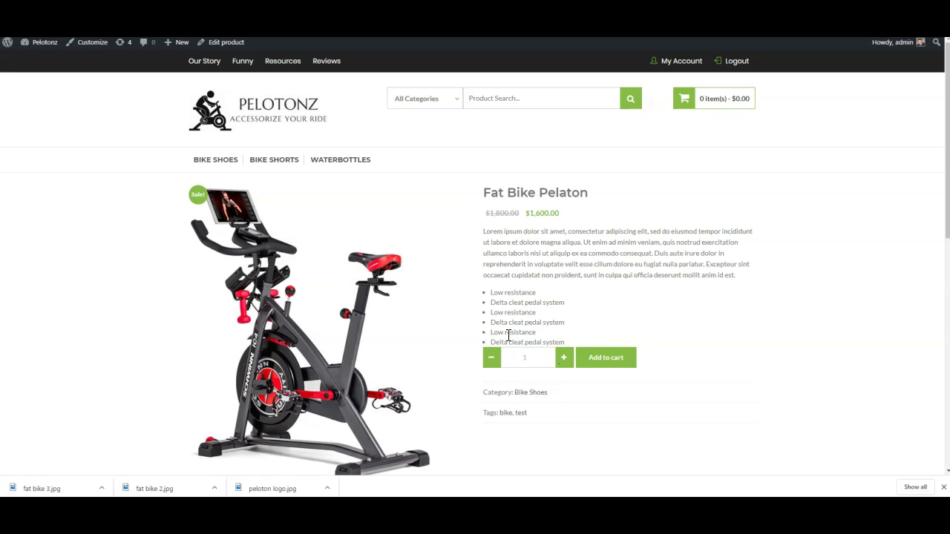
Step: Try to add space below the short description's bullet list with a line break after the last bullet, and update the product
{"action": "left_click", "coordinate": [220, 51]}
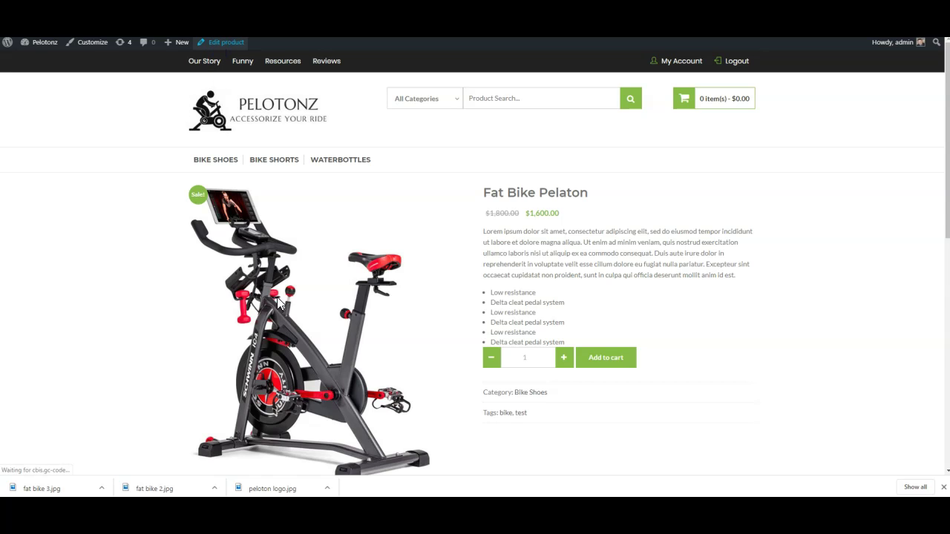
{"action": "scroll", "coordinate": [305, 376], "scroll_direction": "down", "scroll_amount": 2}
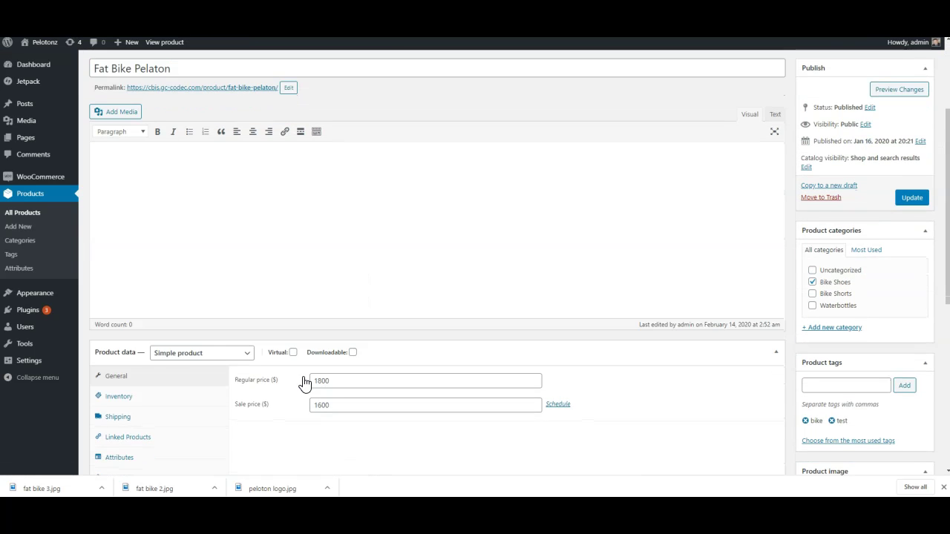
{"action": "scroll", "coordinate": [348, 297], "scroll_direction": "down", "scroll_amount": 3}
{"action": "scroll", "coordinate": [348, 297], "scroll_direction": "down", "scroll_amount": 2}
{"action": "left_click", "coordinate": [232, 314]}
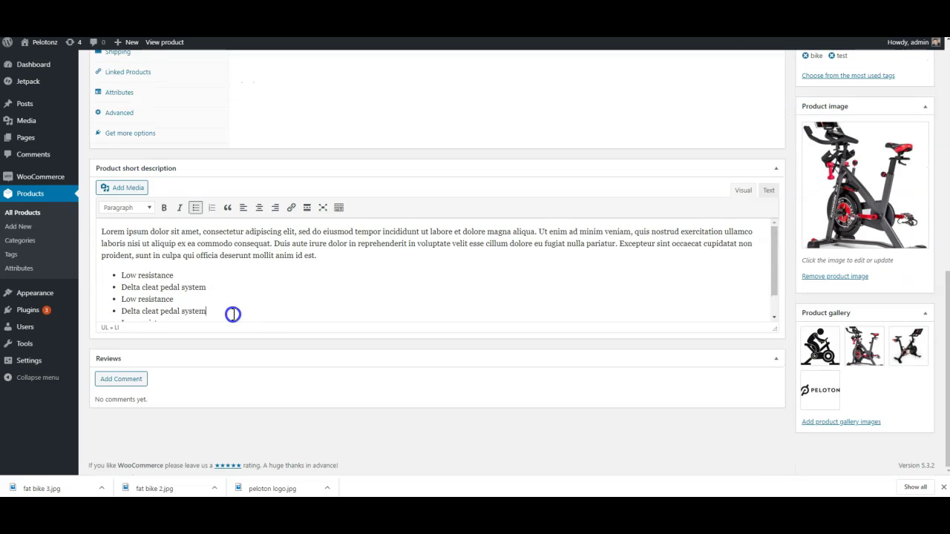
{"action": "scroll", "coordinate": [229, 306], "scroll_direction": "down", "scroll_amount": 1}
{"action": "key", "text": "Return"}
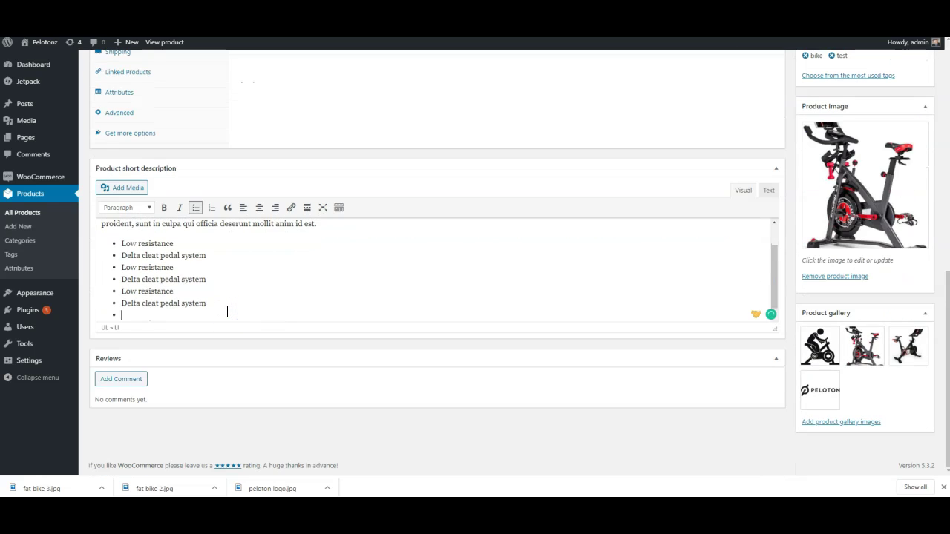
{"action": "key", "text": "Return"}
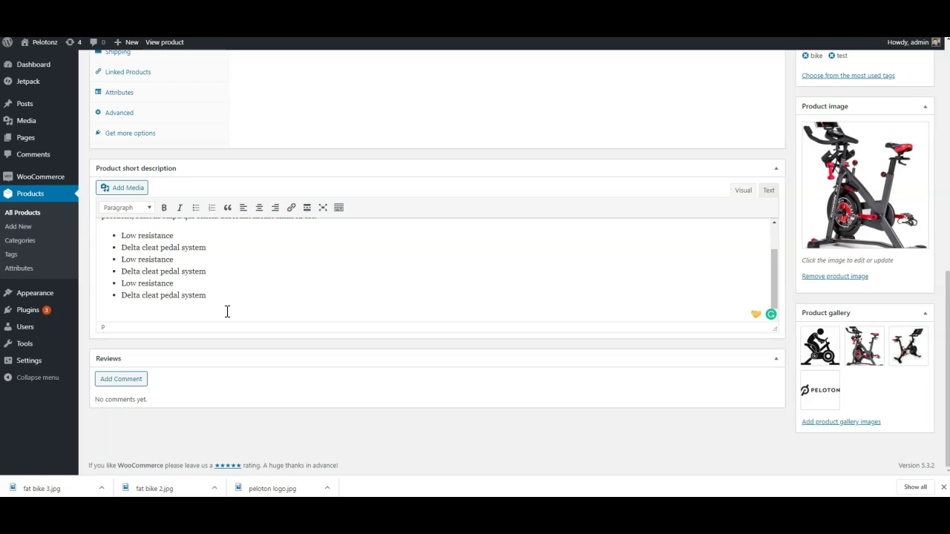
{"action": "key", "text": "BackSpace"}
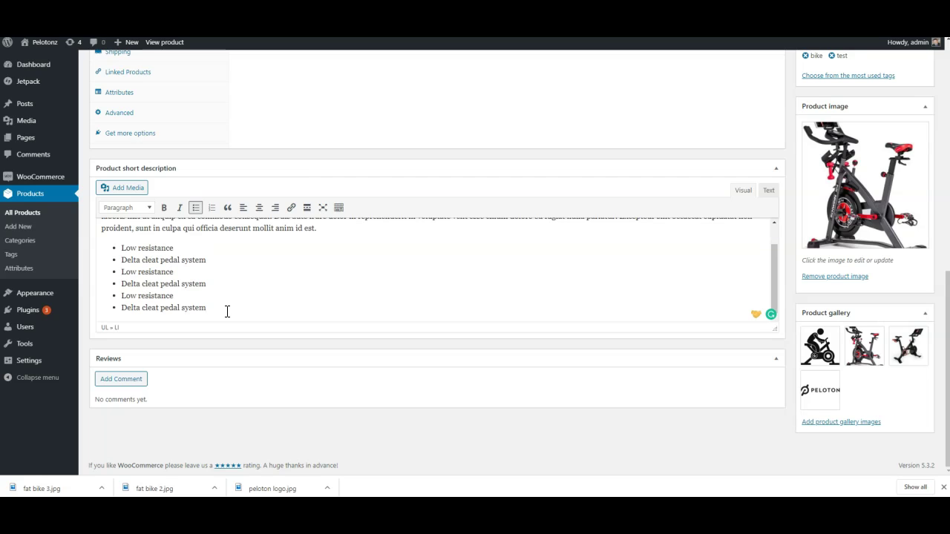
{"action": "key", "text": "Return"}
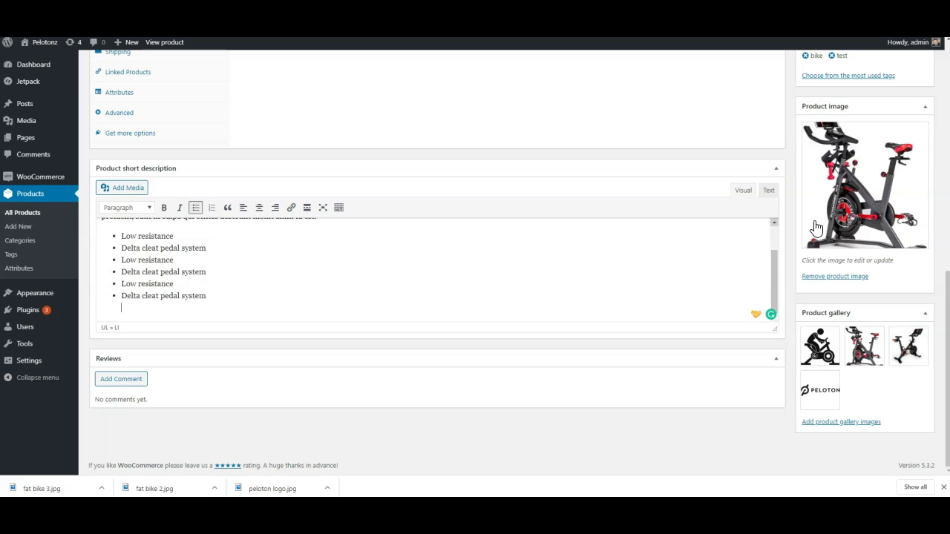
{"action": "scroll", "coordinate": [872, 226], "scroll_direction": "up", "scroll_amount": 5}
{"action": "left_click", "coordinate": [911, 132]}
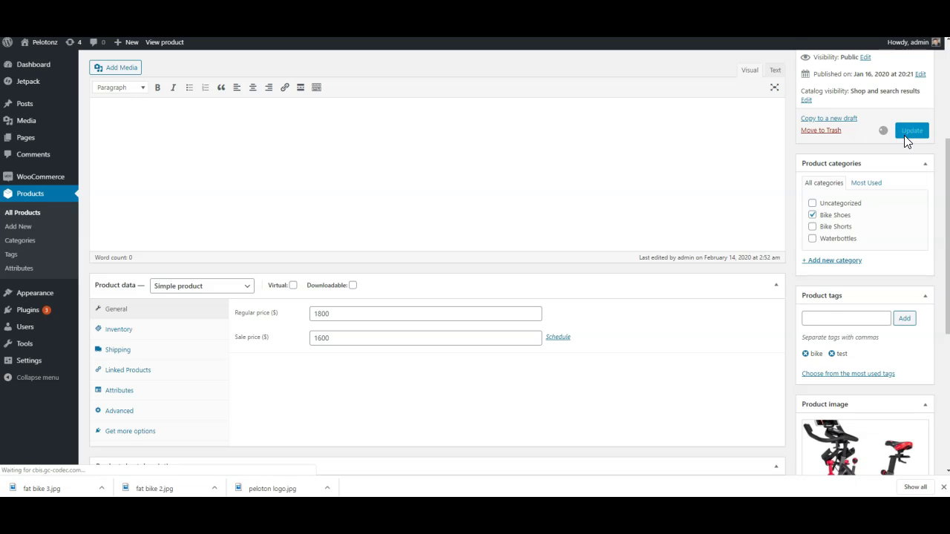
{"action": "left_click", "coordinate": [160, 214]}
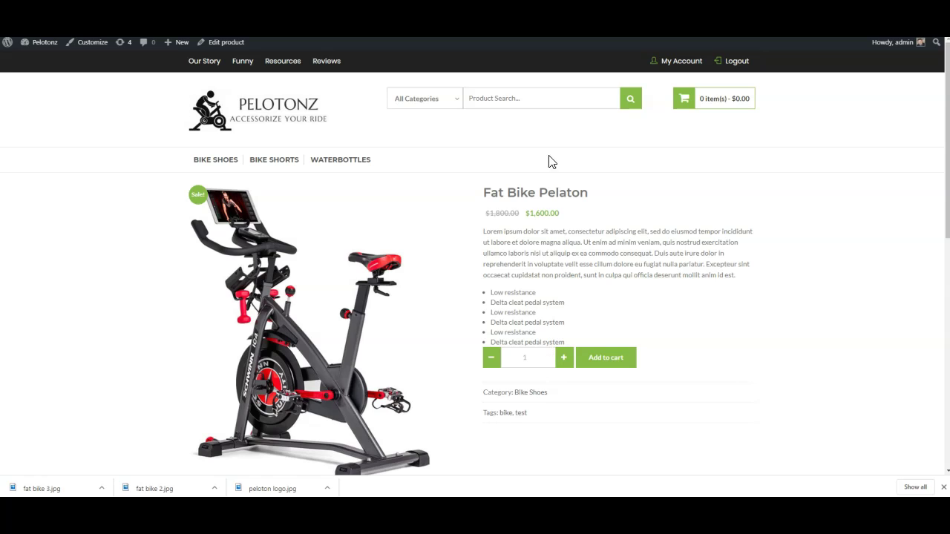
Step: Add an empty paragraph below the bullet list in the product short description, and update the product
{"action": "left_click", "coordinate": [221, 42]}
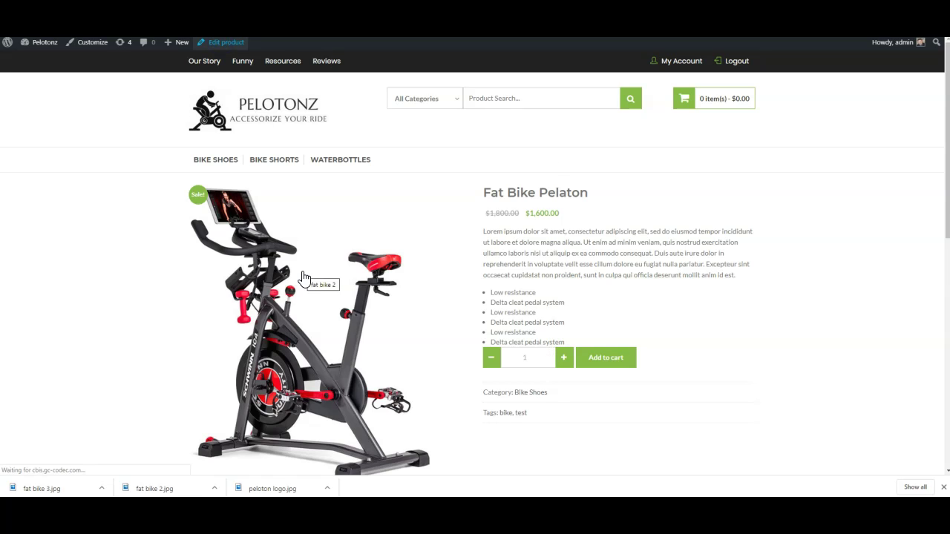
{"action": "scroll", "coordinate": [353, 375], "scroll_direction": "down", "scroll_amount": 8}
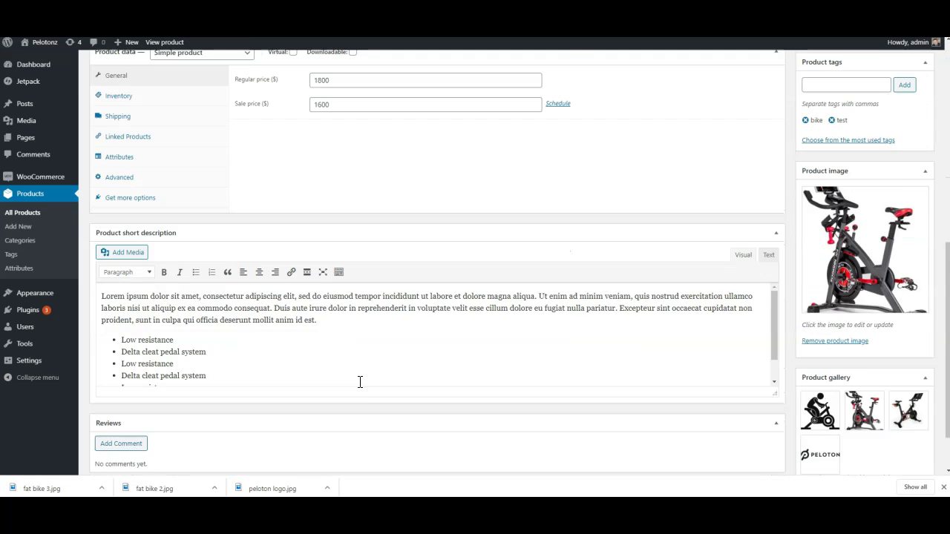
{"action": "scroll", "coordinate": [360, 383], "scroll_direction": "down", "scroll_amount": 1}
{"action": "left_click", "coordinate": [271, 313]}
{"action": "scroll", "coordinate": [260, 320], "scroll_direction": "down", "scroll_amount": 1}
{"action": "left_click", "coordinate": [251, 326]}
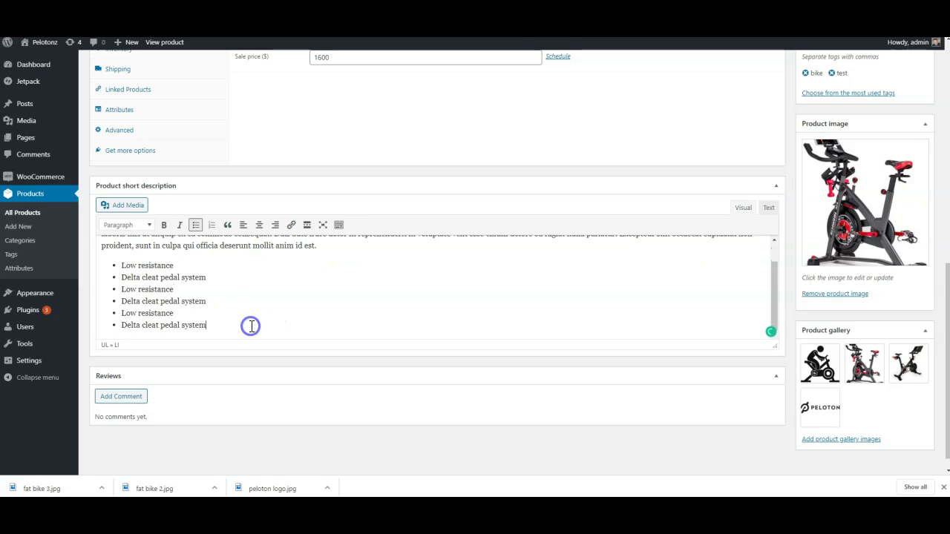
{"action": "key", "text": "Return"}
{"action": "key", "text": "Return"}
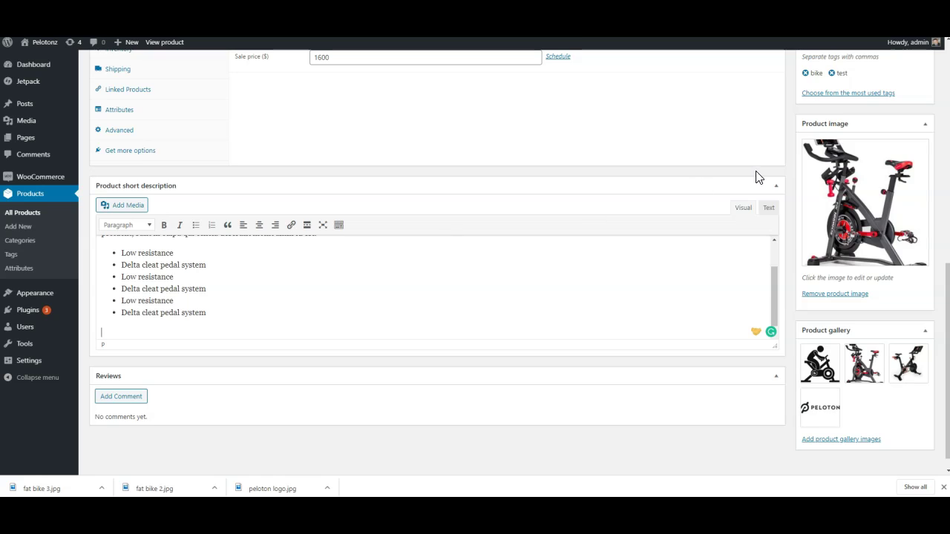
{"action": "scroll", "coordinate": [845, 153], "scroll_direction": "up", "scroll_amount": 3}
{"action": "left_click", "coordinate": [913, 99]}
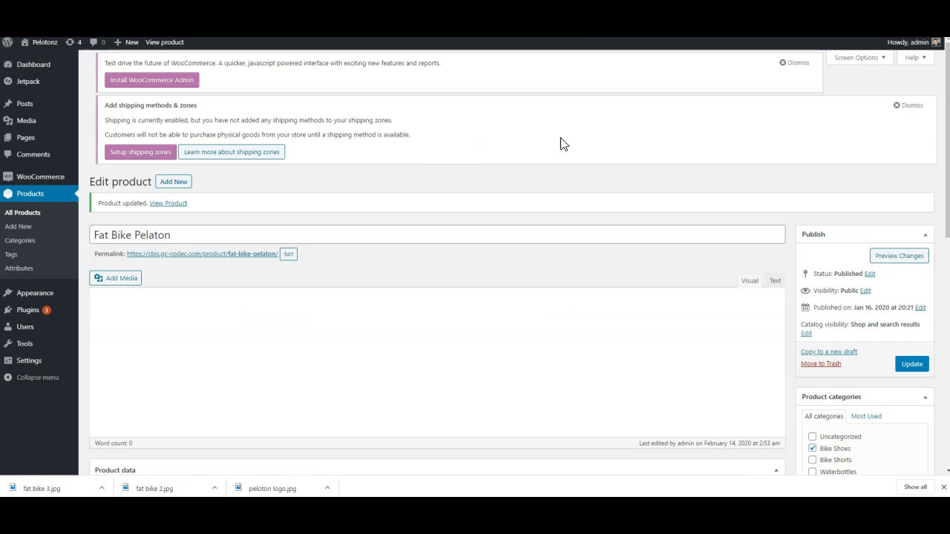
Step: View the live product page and check the spacing between the bullet list and the add-to-cart controls
{"action": "left_click", "coordinate": [171, 43]}
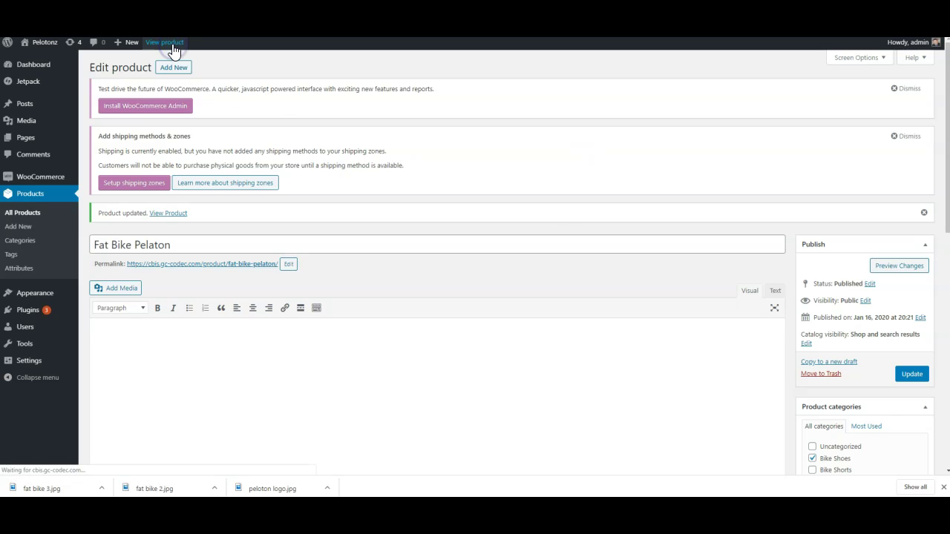
{"action": "scroll", "coordinate": [300, 249], "scroll_direction": "down", "scroll_amount": 3}
{"action": "scroll", "coordinate": [458, 245], "scroll_direction": "up", "scroll_amount": 2}
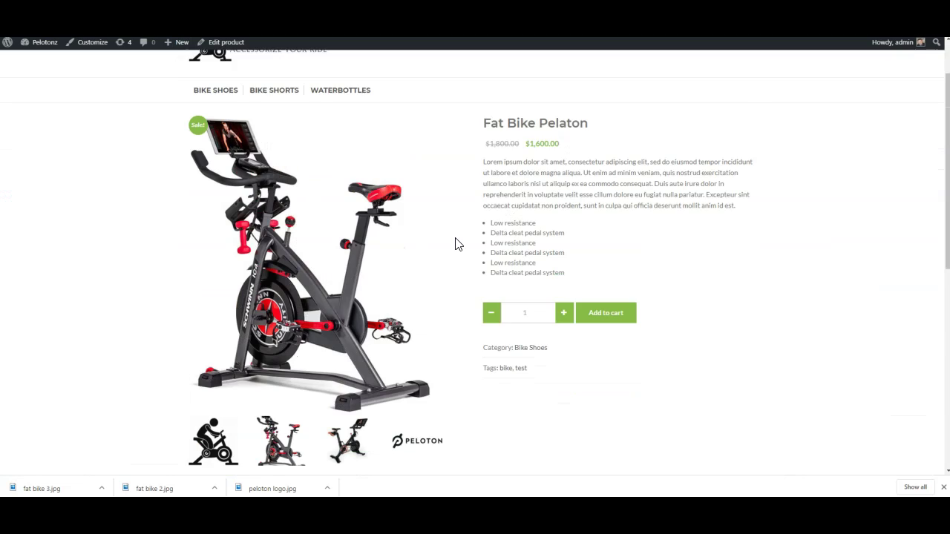
{"action": "scroll", "coordinate": [458, 245], "scroll_direction": "up", "scroll_amount": 1}
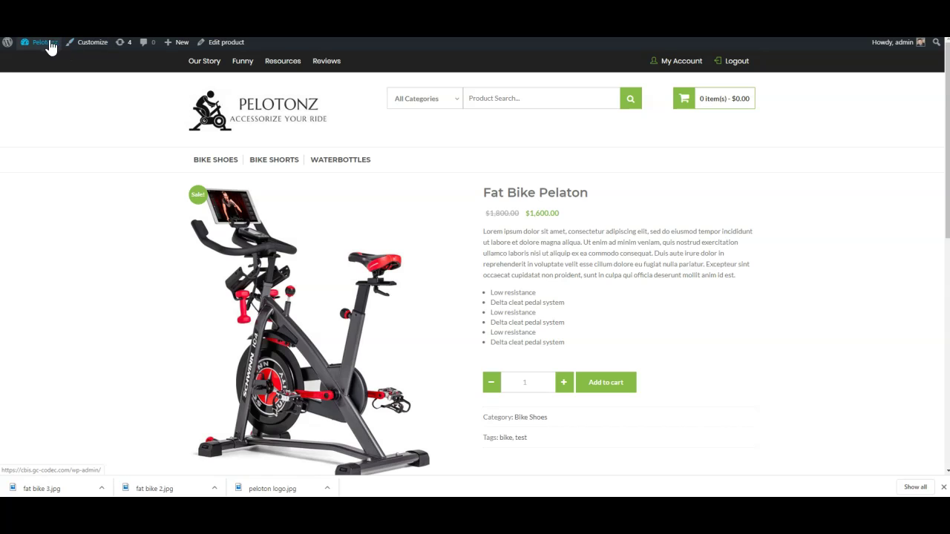
Step: Go to the site's menu editor and load the main (Primary) menu for editing
{"action": "mouse_move", "coordinate": [41, 42]}
{"action": "left_click", "coordinate": [32, 100]}
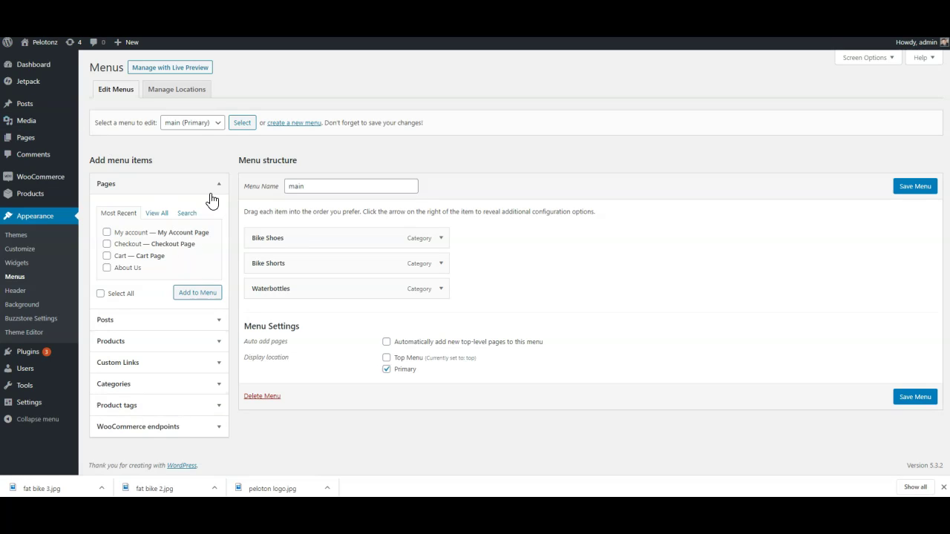
{"action": "left_click", "coordinate": [196, 123]}
{"action": "left_click", "coordinate": [199, 133]}
{"action": "left_click", "coordinate": [242, 123]}
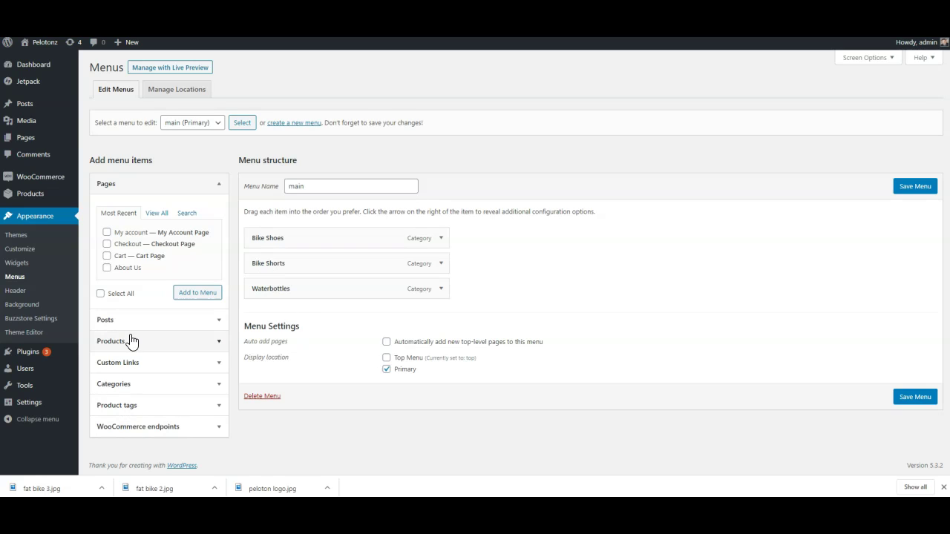
Step: Show the Product categories box with all its categories in the menu editor, and save the main menu
{"action": "left_click", "coordinate": [853, 59]}
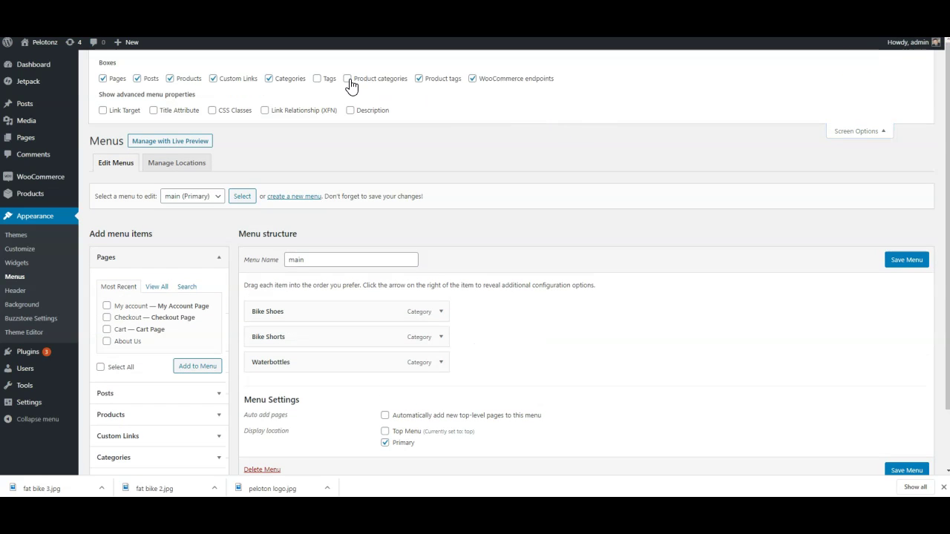
{"action": "left_click", "coordinate": [348, 79]}
{"action": "left_click", "coordinate": [857, 129]}
{"action": "left_click", "coordinate": [159, 398]}
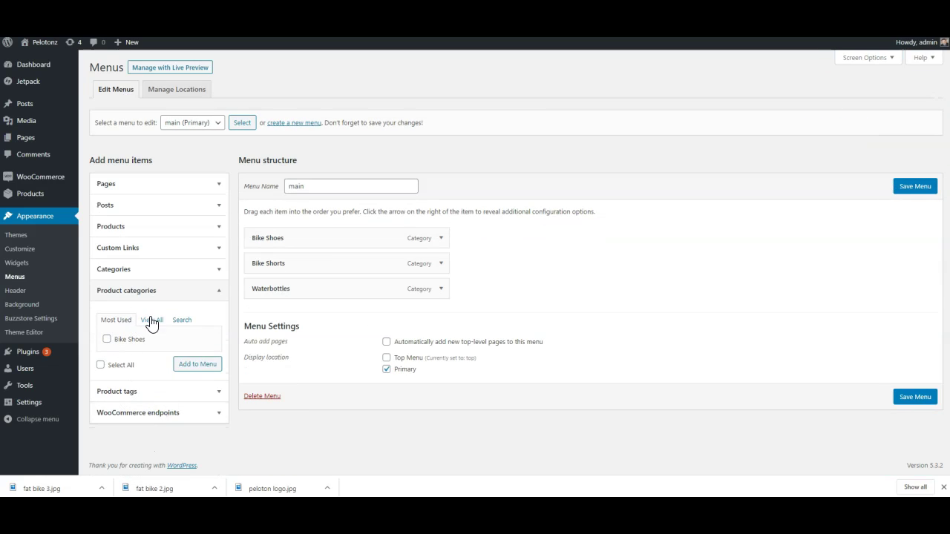
{"action": "left_click", "coordinate": [161, 320]}
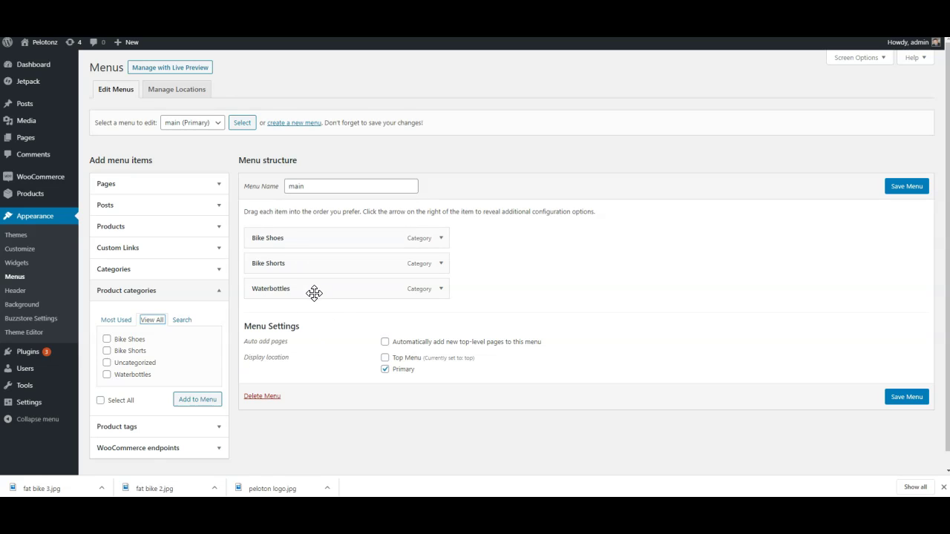
{"action": "left_click", "coordinate": [907, 186]}
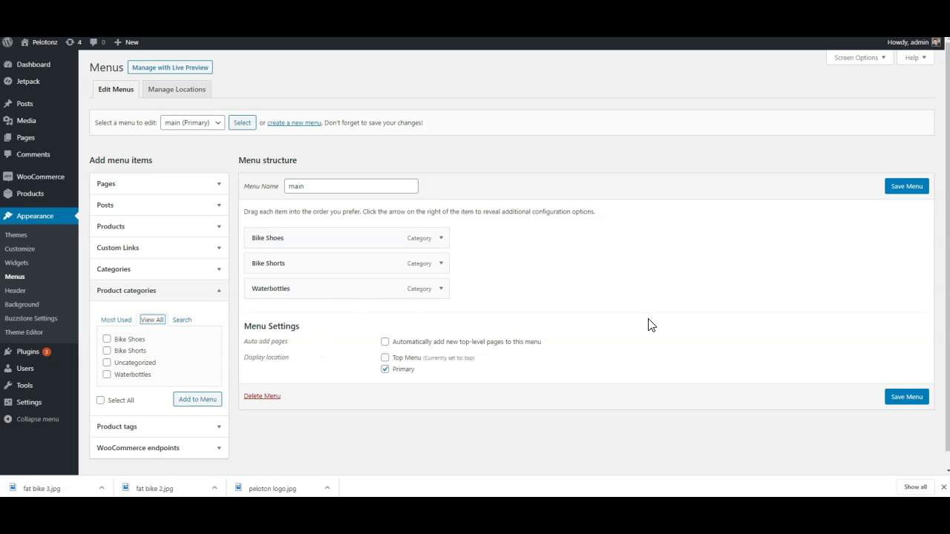